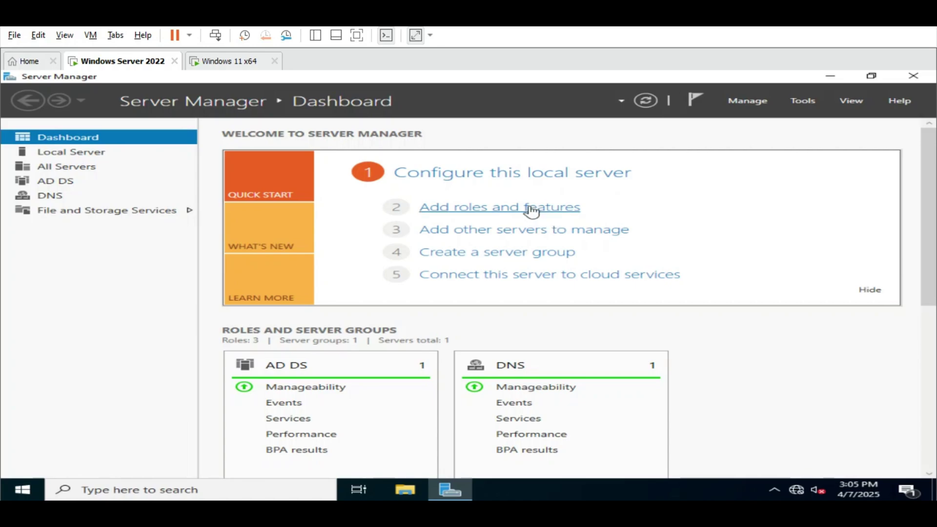
Start a role-based installation on DC01.SERVER22.local and select the DHCP Server role with its required management tools.
left_click(532, 209)
left_click(585, 391)
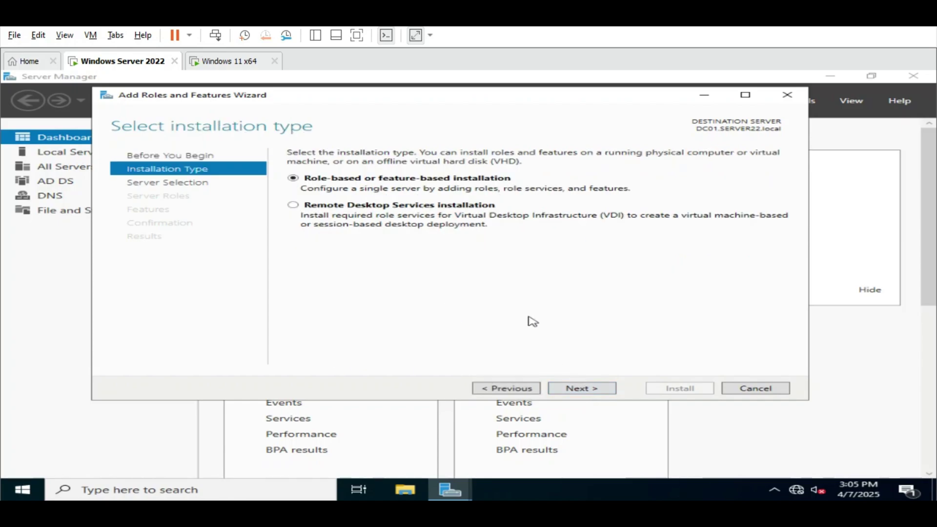
left_click(596, 388)
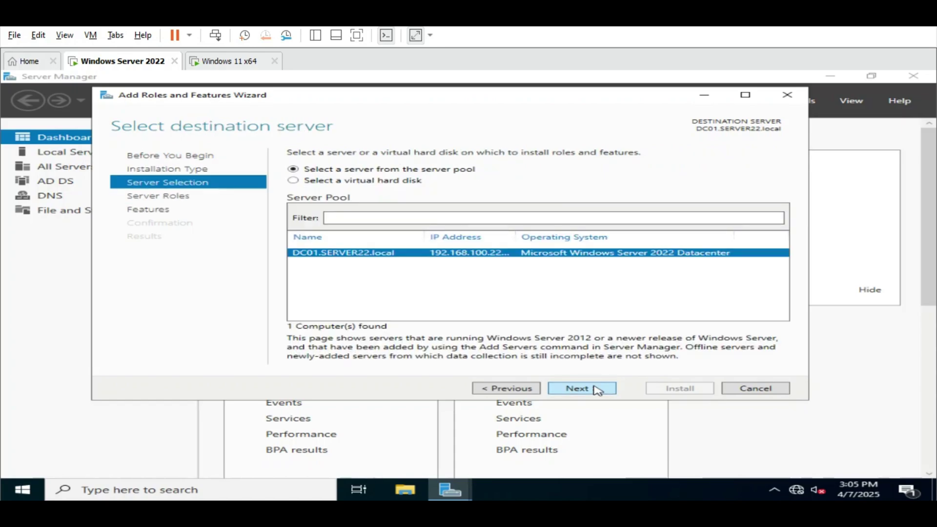
left_click(596, 390)
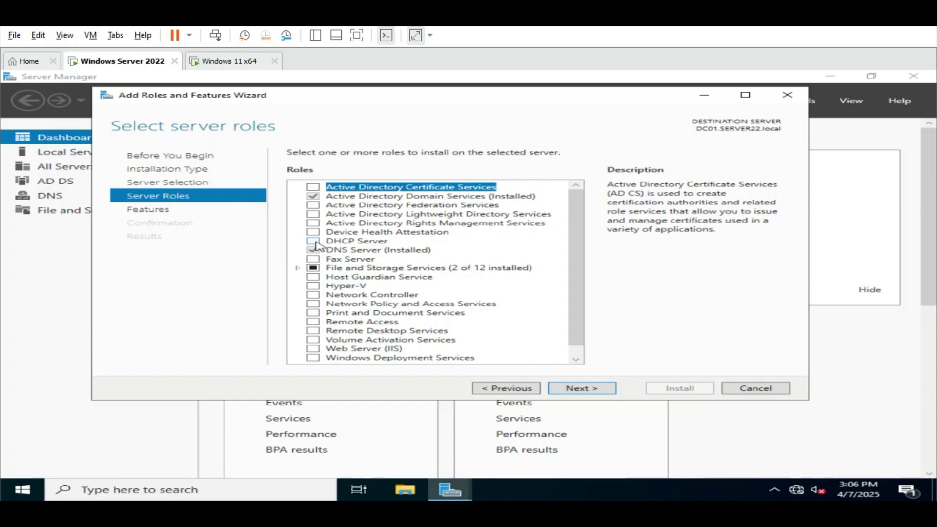
left_click(314, 242)
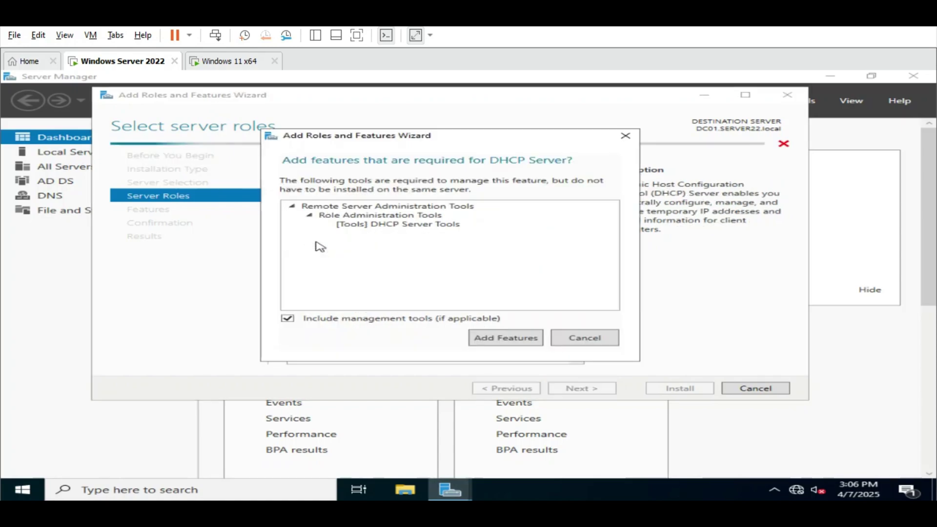
left_click(523, 342)
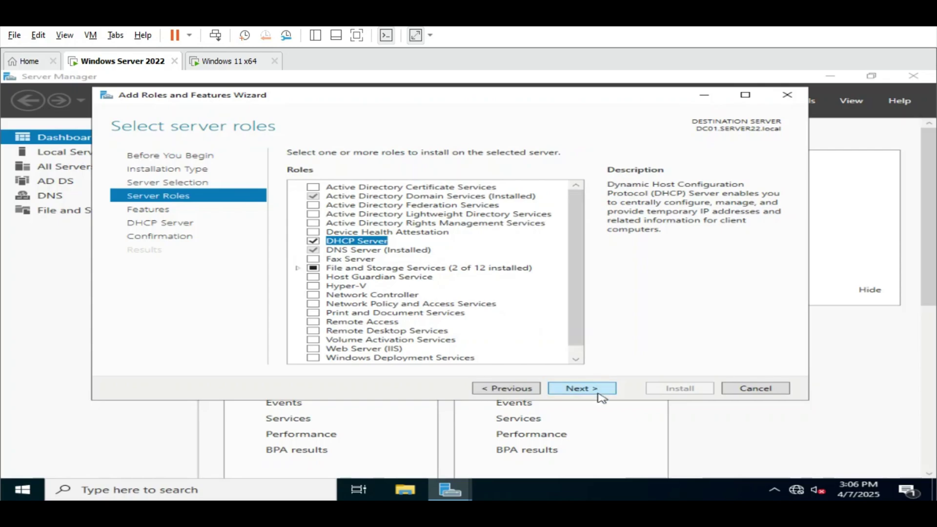
Install the DHCP Server role without selecting additional features, and close the wizard once installation completes.
left_click(599, 394)
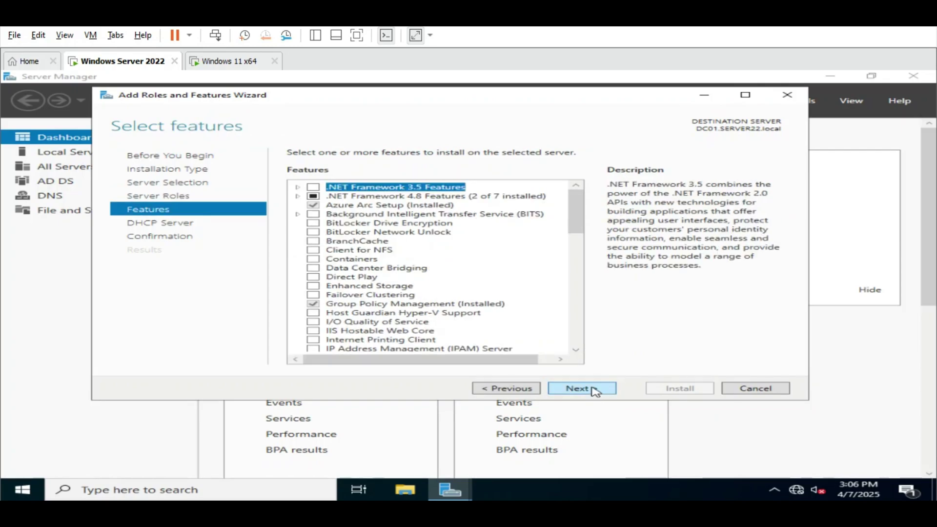
left_click(595, 391)
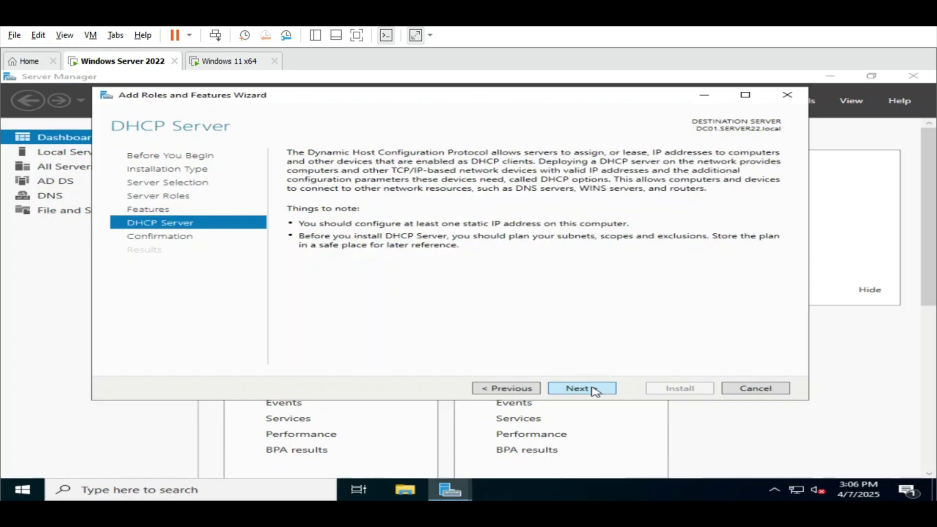
left_click(595, 392)
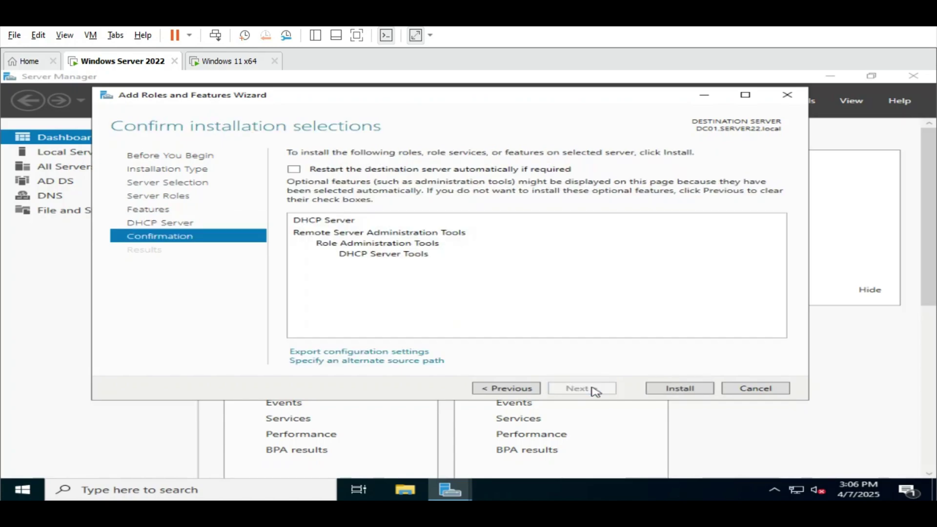
left_click(661, 390)
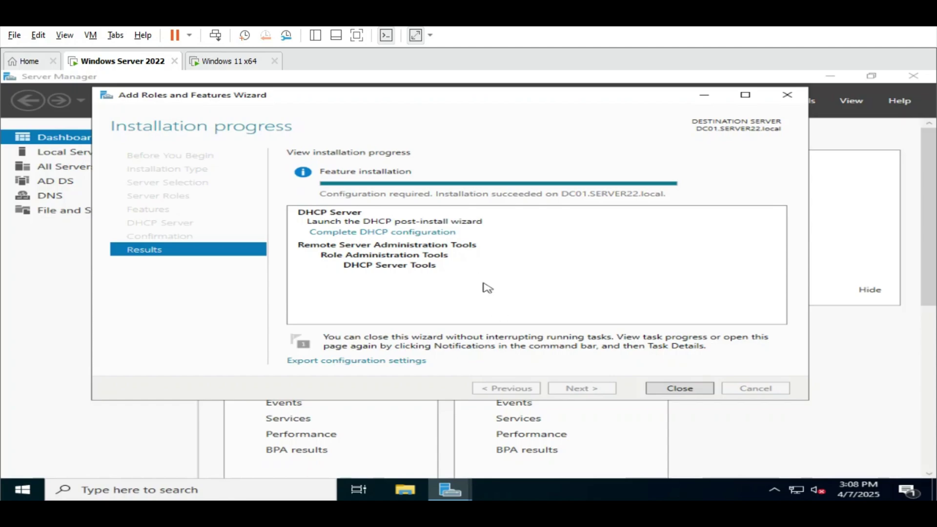
left_click(680, 388)
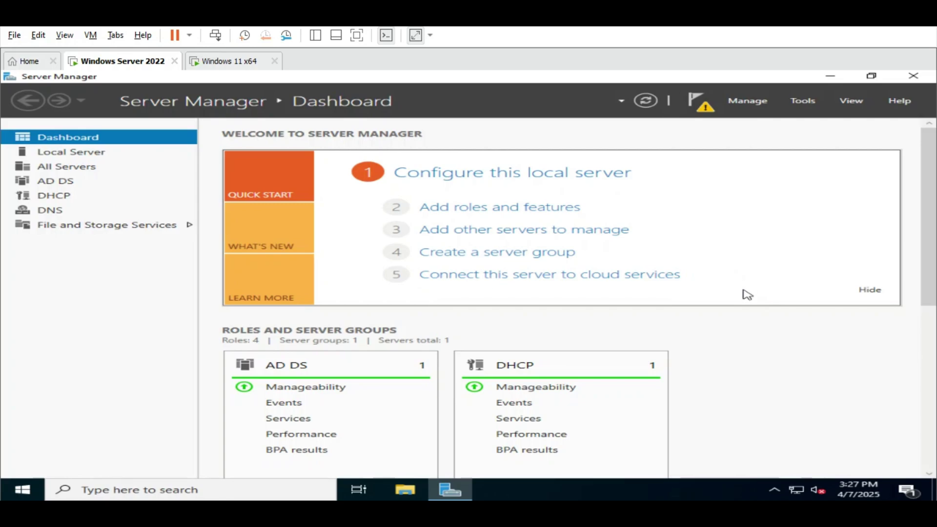
In DNS Manager, begin a new forward lookup zone as an Active Directory-stored primary zone replicated to all DNS servers in the domain.
left_click(801, 103)
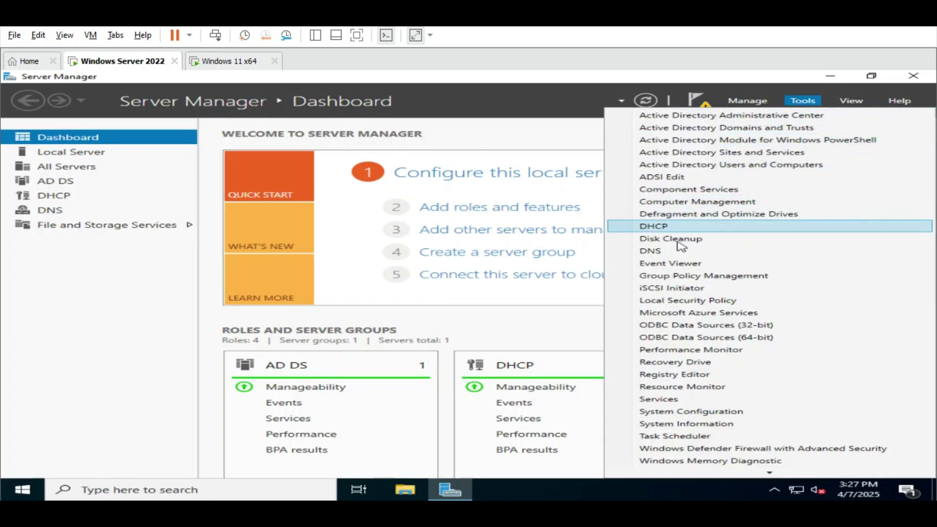
left_click(663, 254)
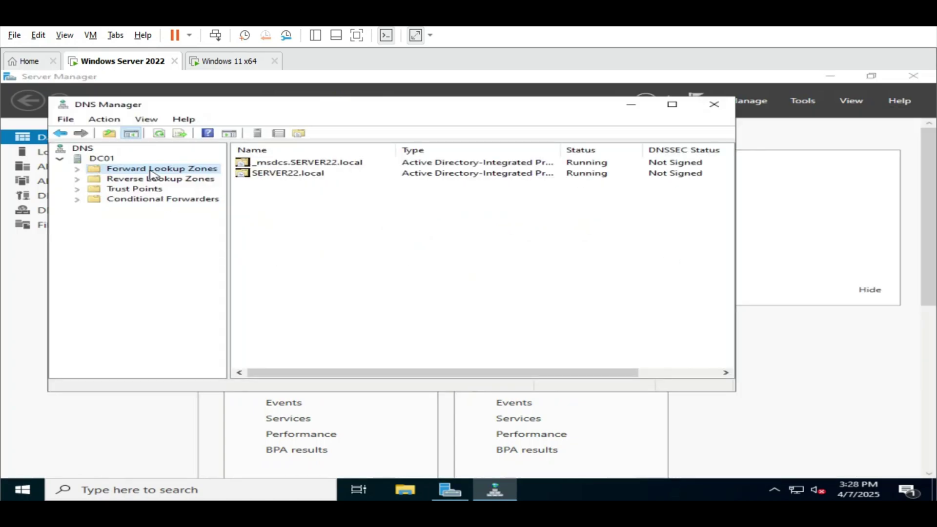
right_click(150, 171)
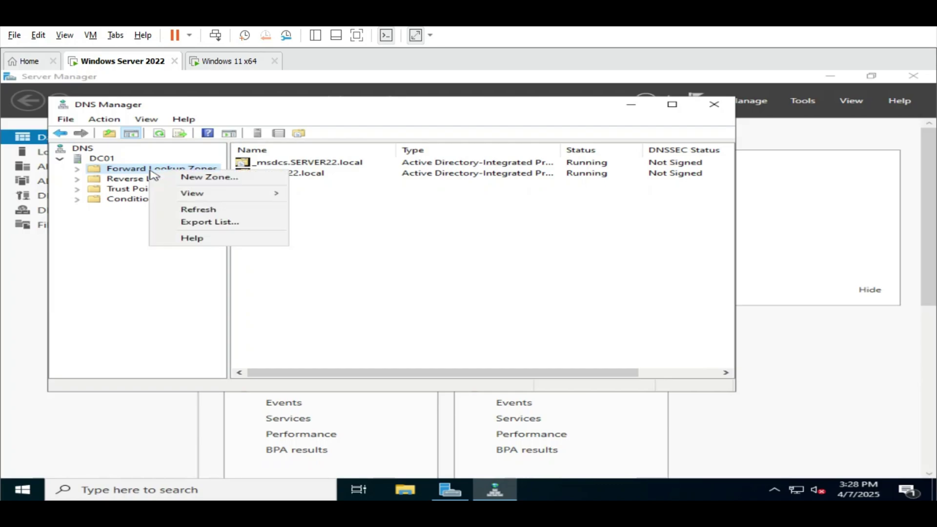
left_click(185, 178)
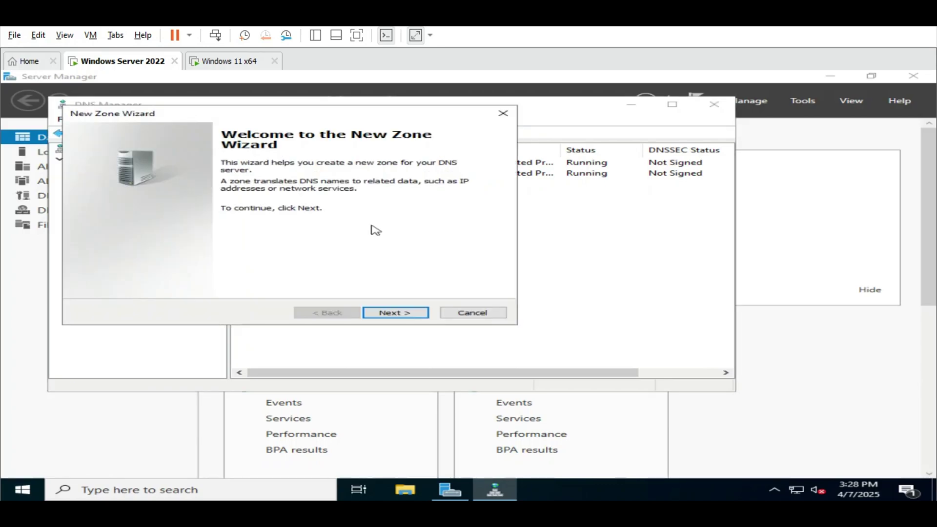
left_click(400, 318)
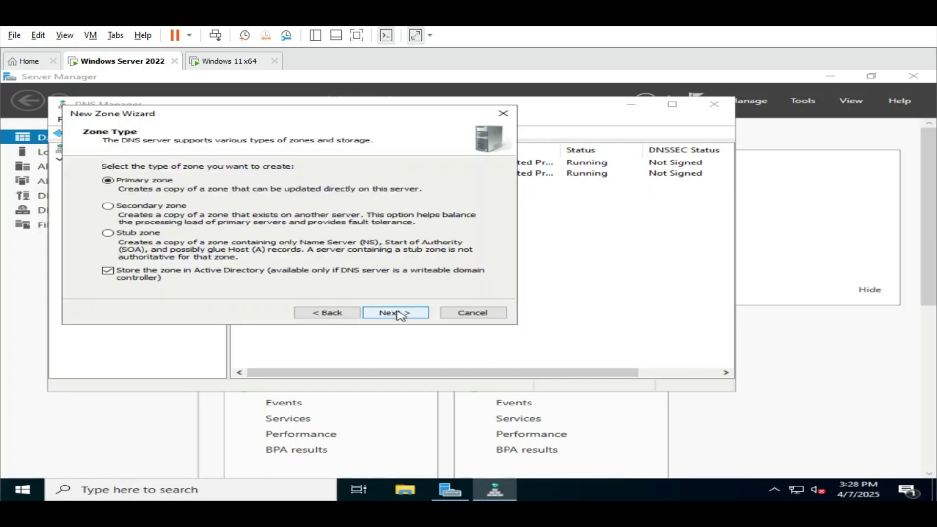
left_click(400, 315)
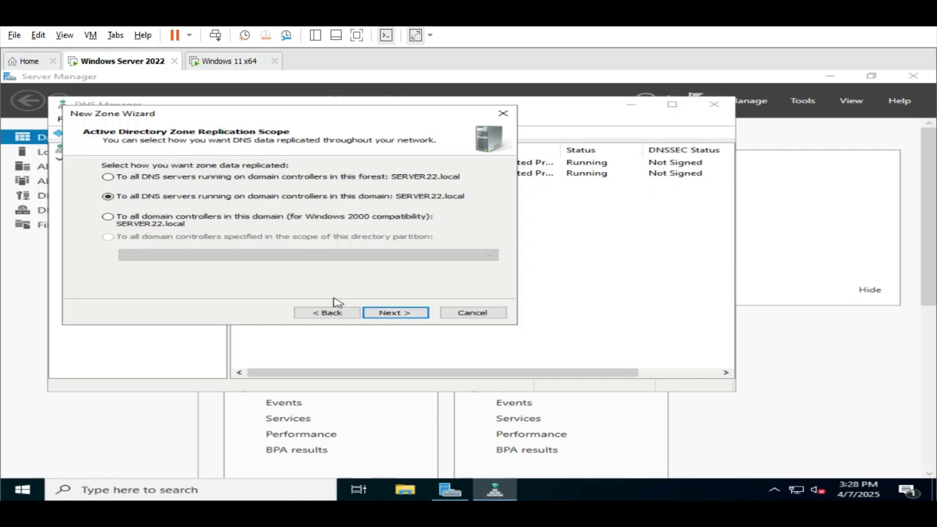
left_click(400, 313)
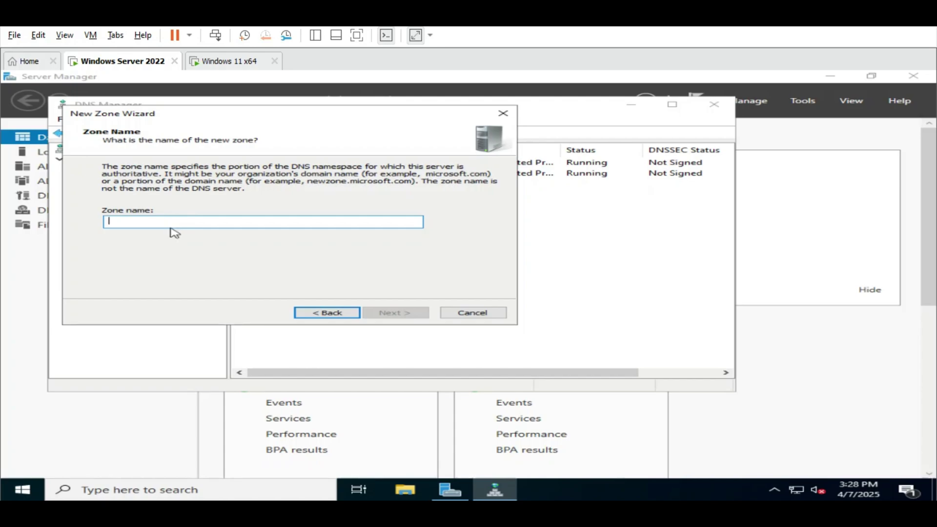
Name the new zone SERVER22, allow only secure dynamic updates, and finish creating it.
type("s")
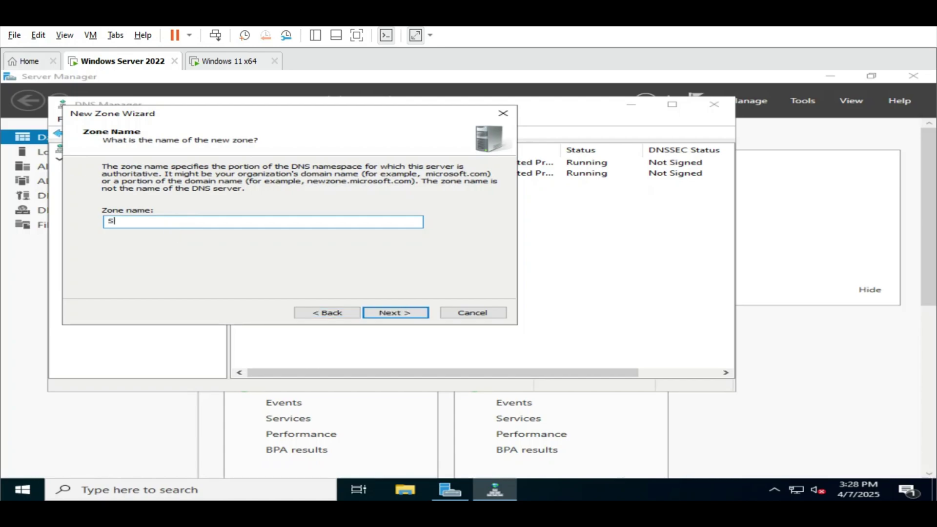
type("ERVER22")
left_click(409, 314)
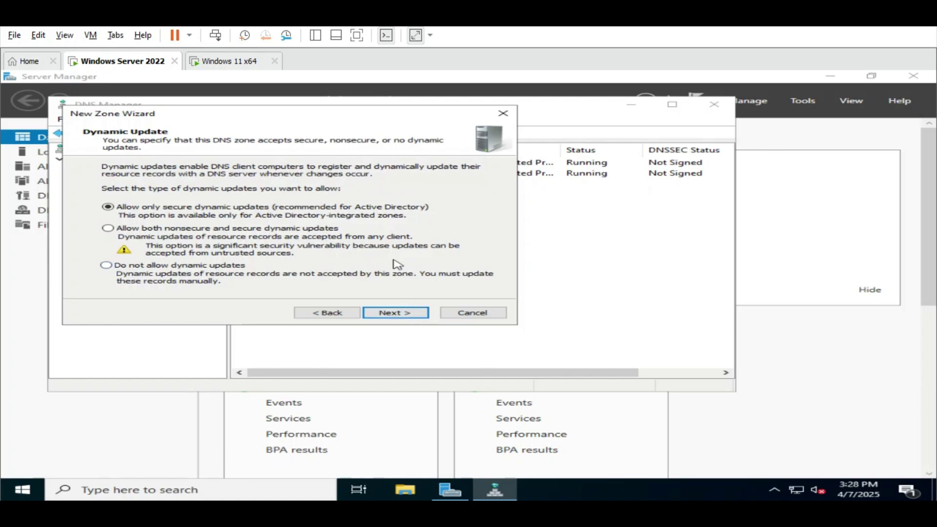
left_click(415, 315)
left_click(417, 314)
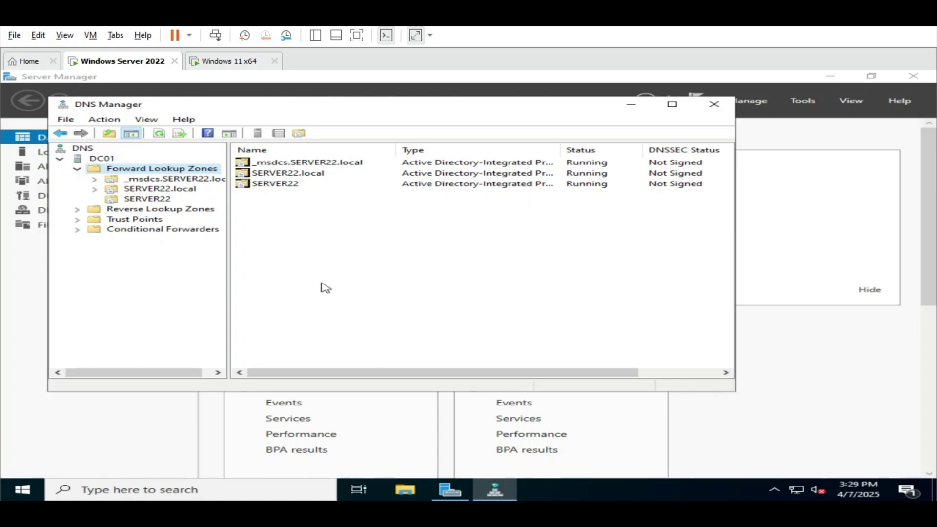
Add a host (A) record named SERVER with IP address 192.168.248.128 to the SERVER22 zone, and review the zone's records.
right_click(155, 201)
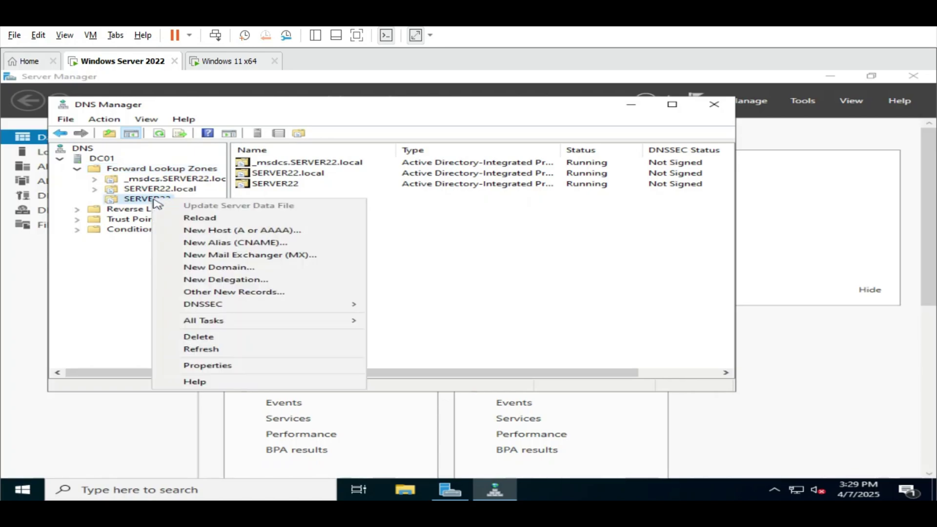
left_click(225, 231)
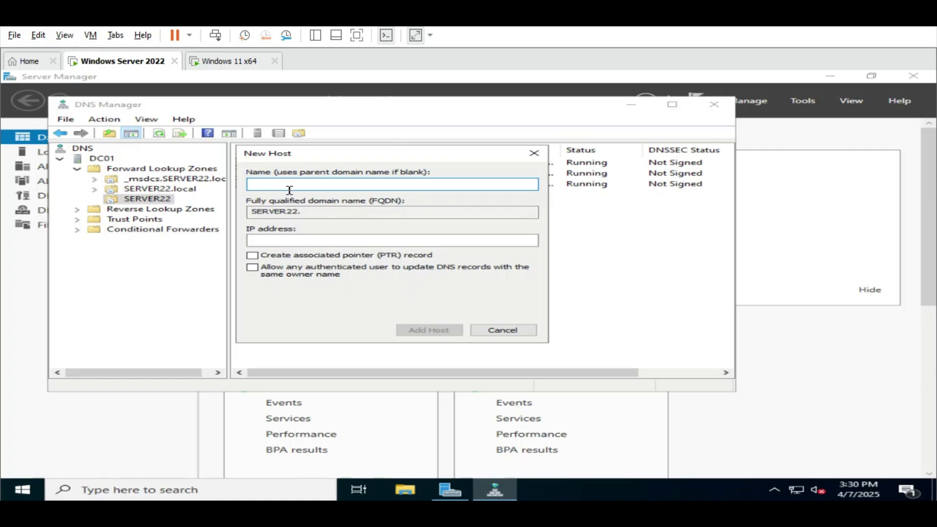
type("SERVER")
left_click(291, 241)
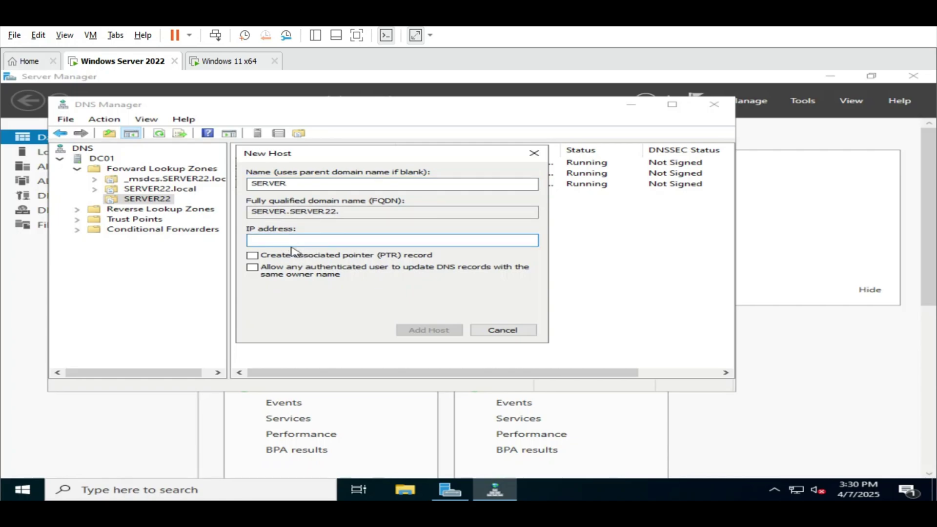
type("192.168.248.128")
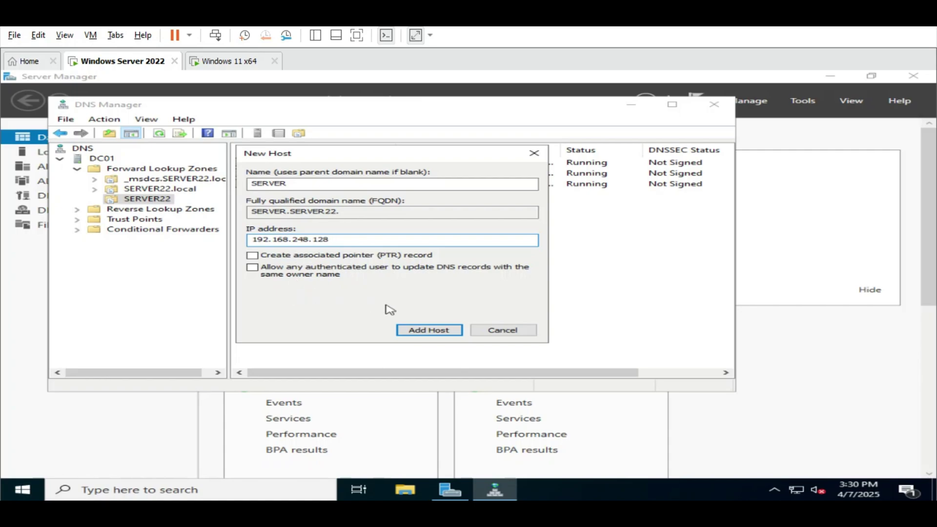
left_click(406, 326)
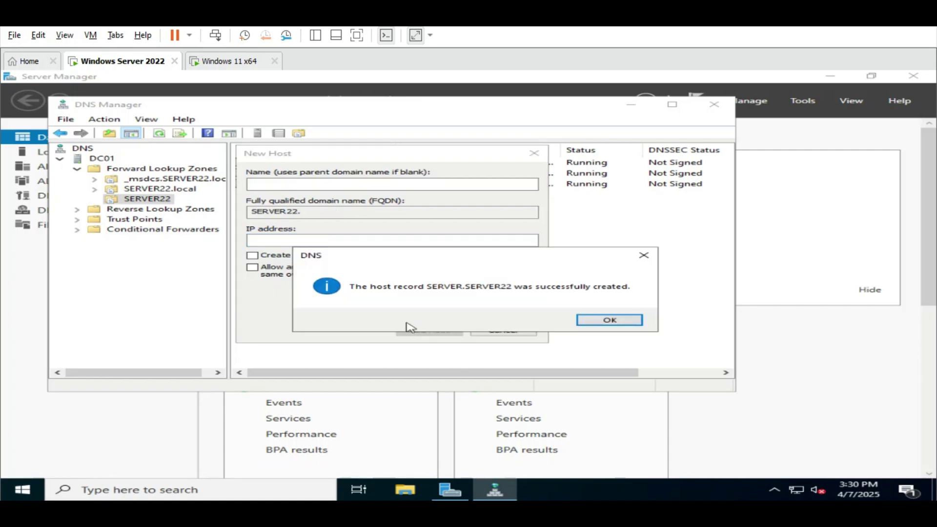
left_click(597, 326)
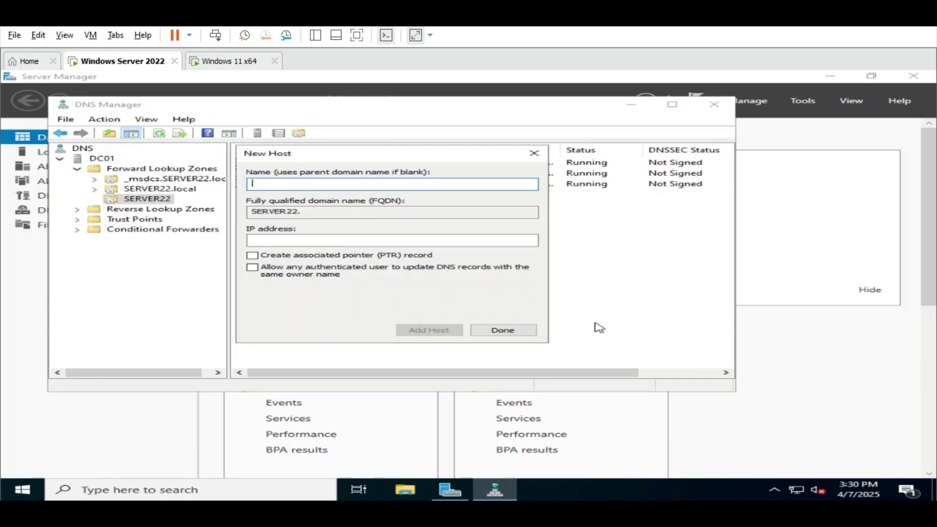
left_click(514, 334)
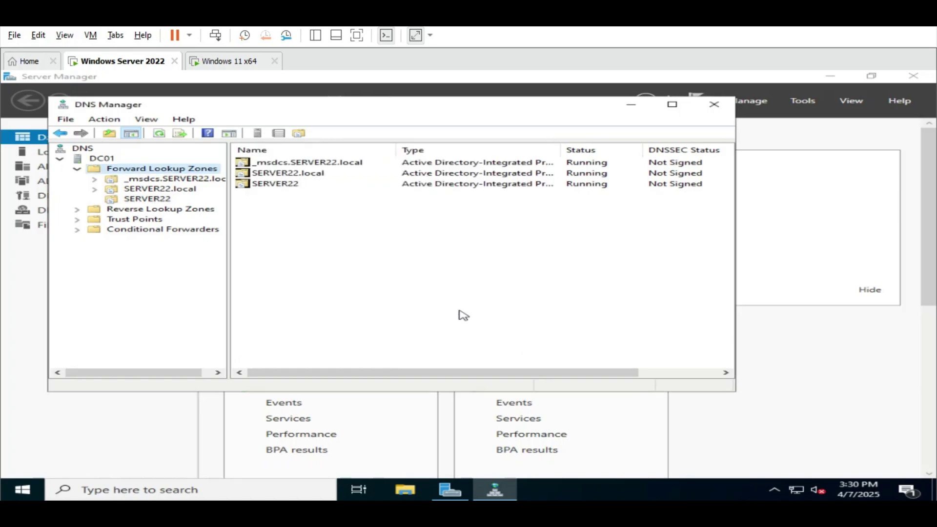
double_click(310, 184)
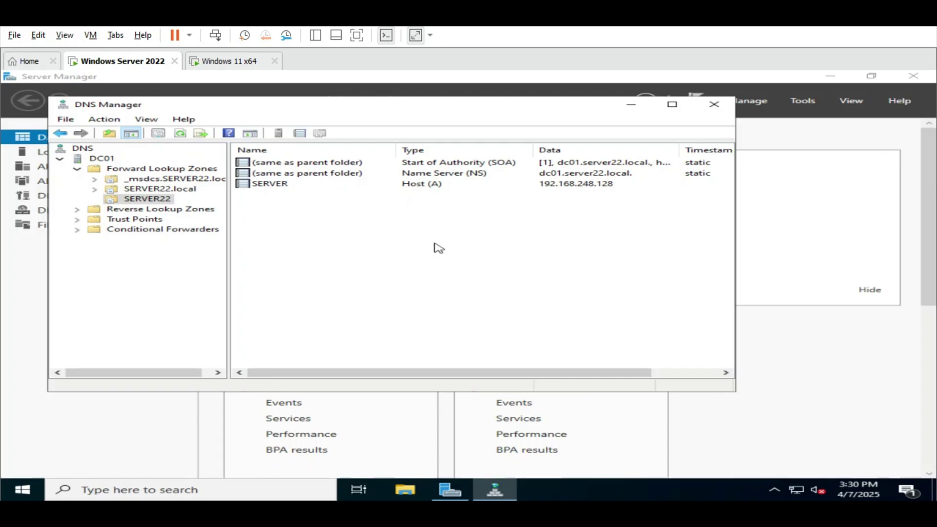
left_click(717, 112)
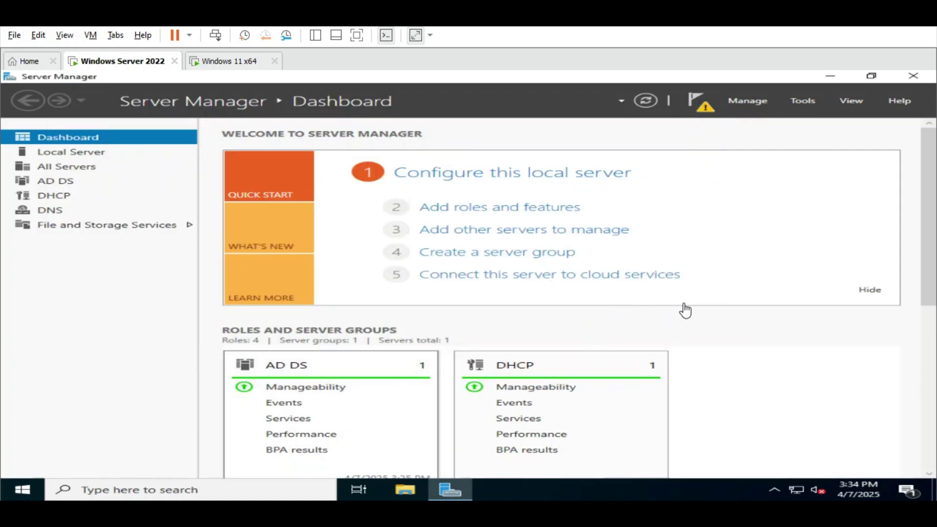
In the DHCP console, start a new IPv4 scope on dc01.server22.local and name it MYSERVER.
left_click(802, 101)
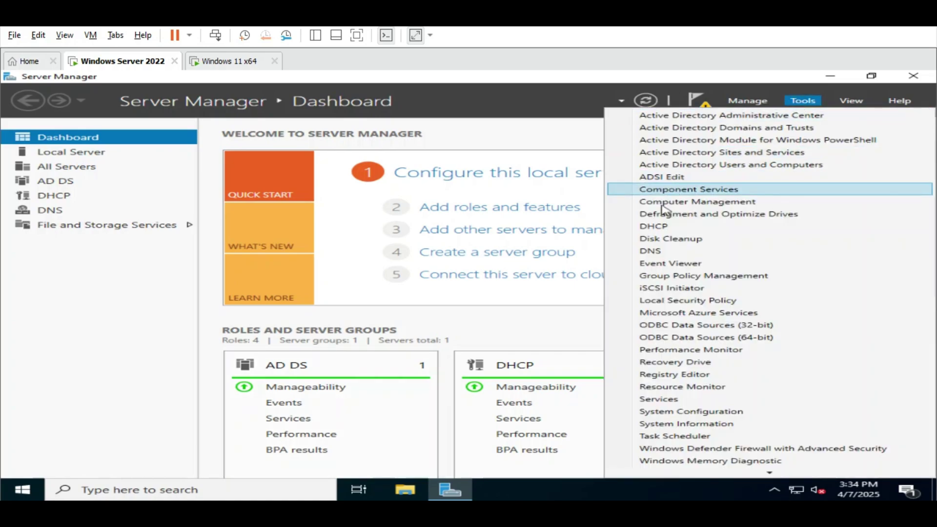
left_click(656, 227)
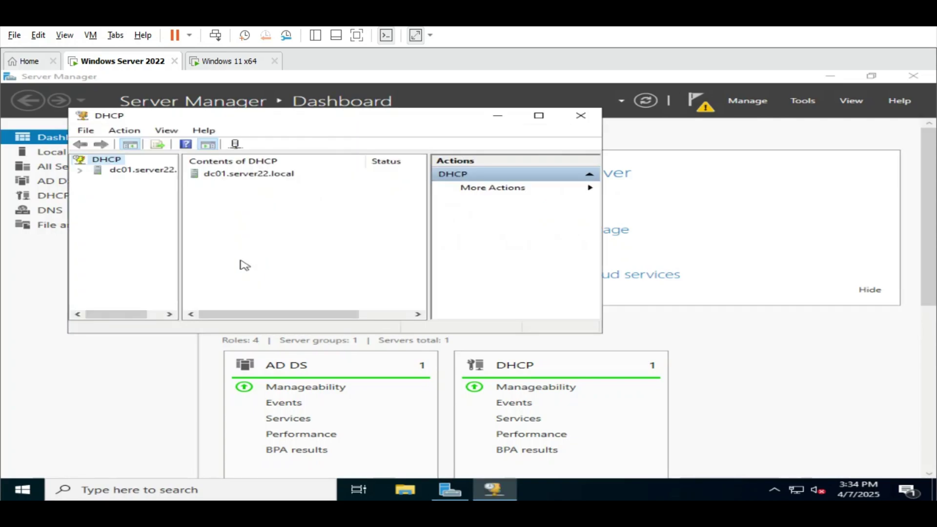
double_click(120, 172)
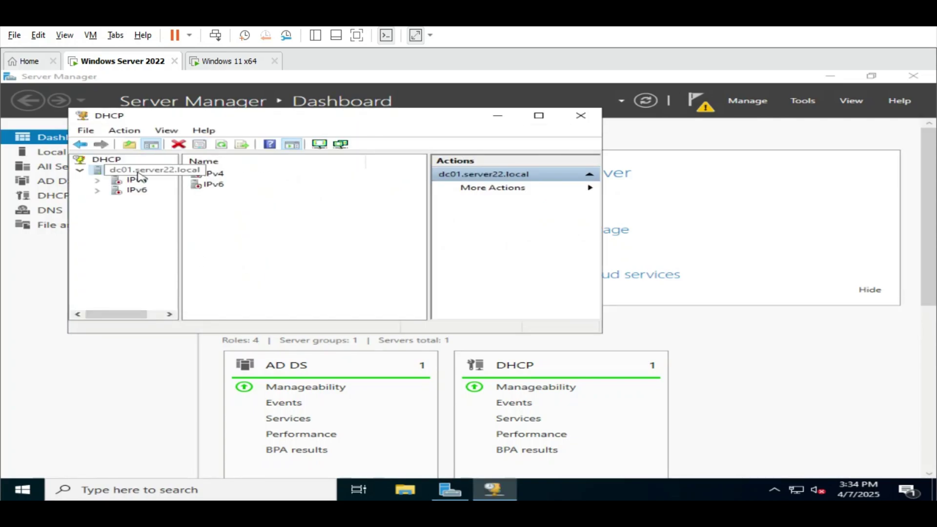
left_click(98, 181)
left_click_drag(180, 203, 258, 209)
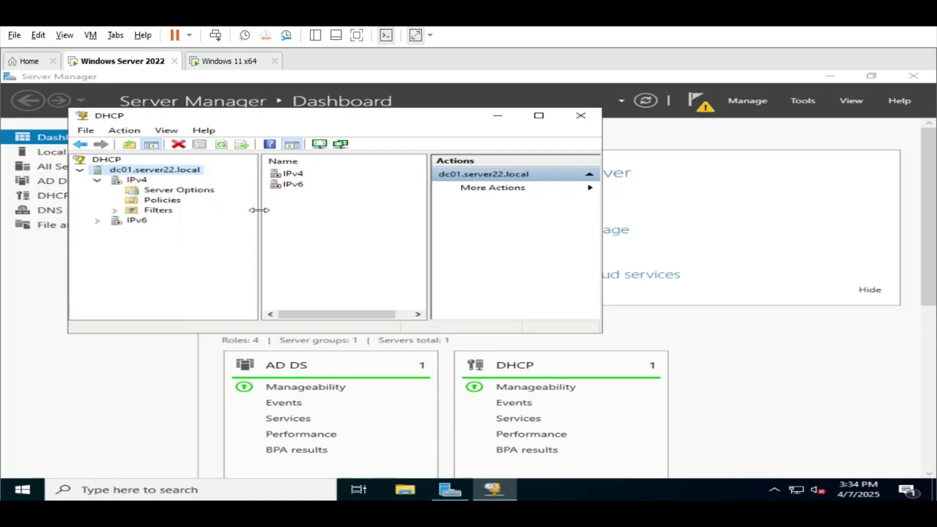
right_click(138, 183)
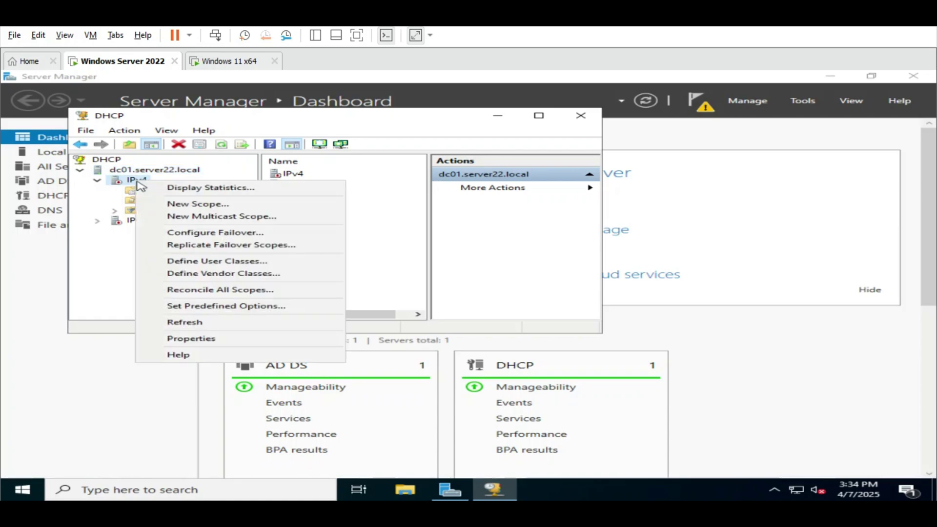
left_click(239, 204)
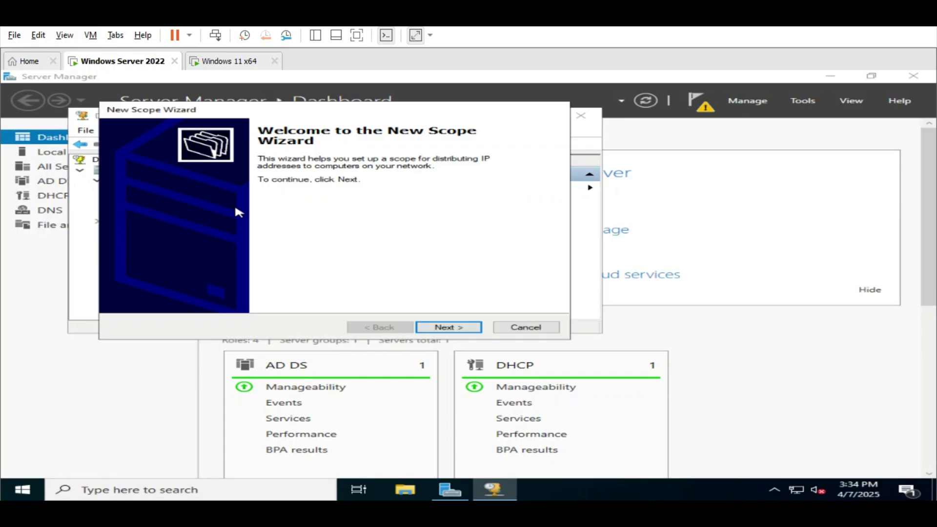
left_click(458, 327)
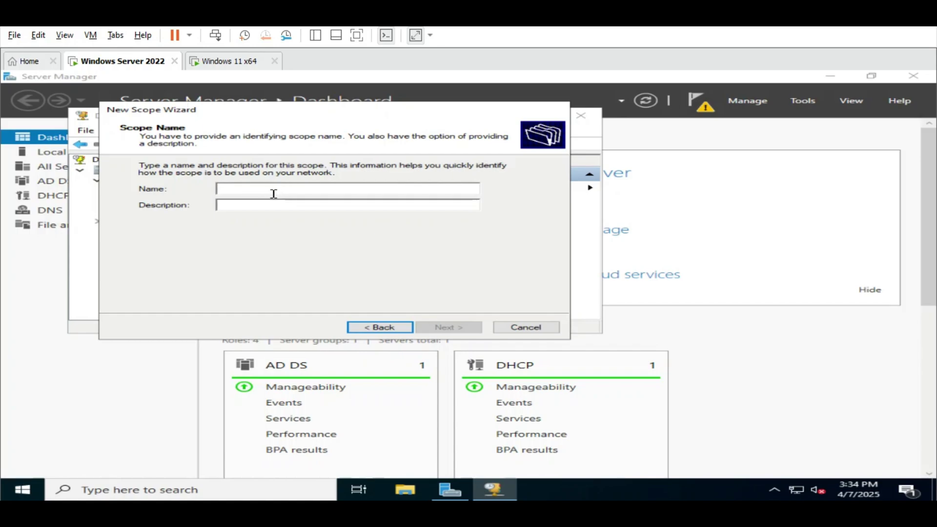
type("MYSERVER")
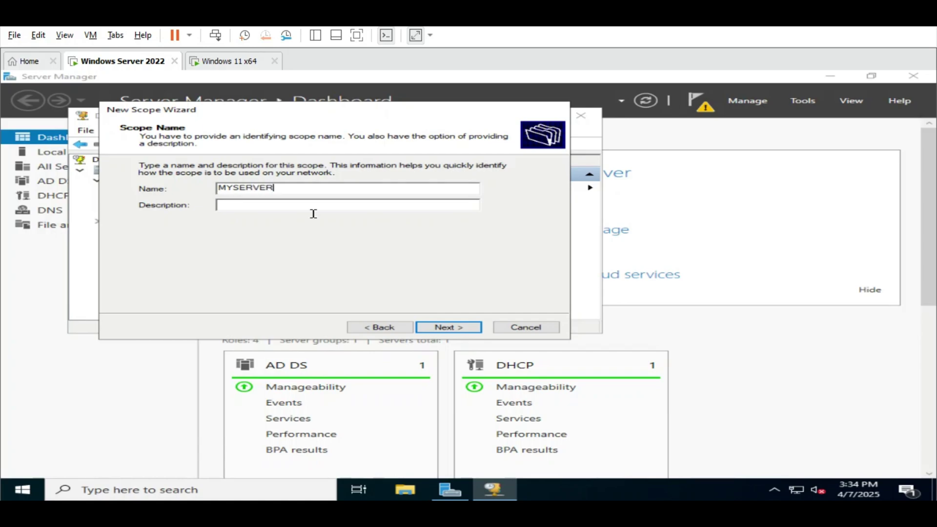
left_click(457, 328)
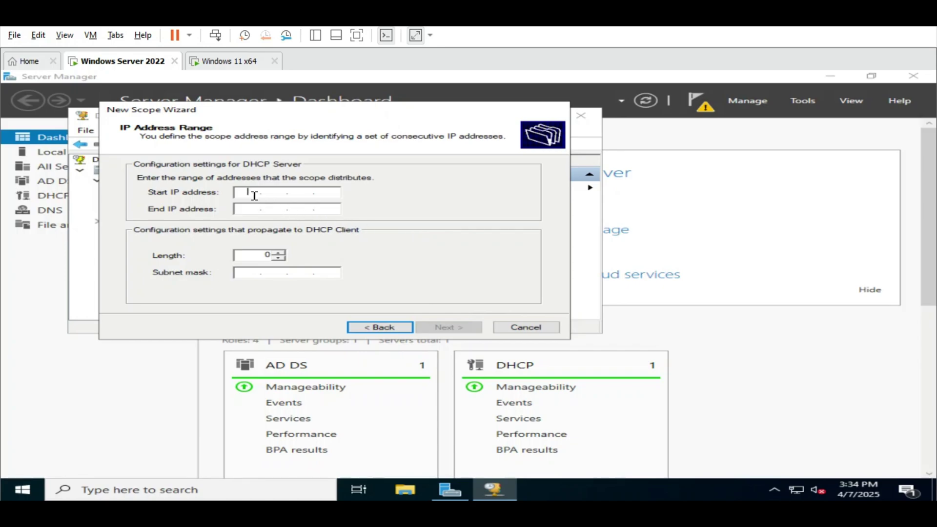
Set the scope's address range from 192.168.248.128 to 192.168.248.254, with the 24-bit subnet mask 255.255.255.0.
type("192.168.248.2")
key("BackSpace")
type("128")
left_click(248, 208)
type("192.")
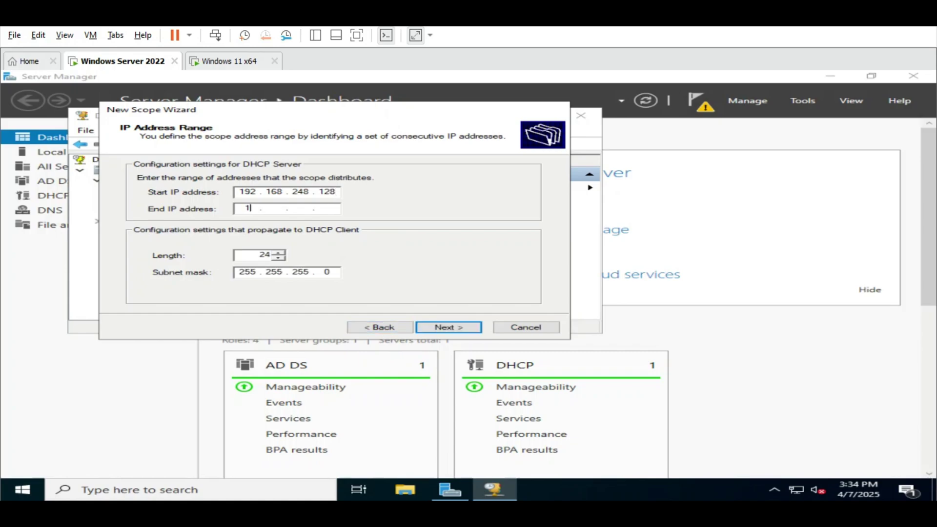
type("168.248.254")
left_click(459, 331)
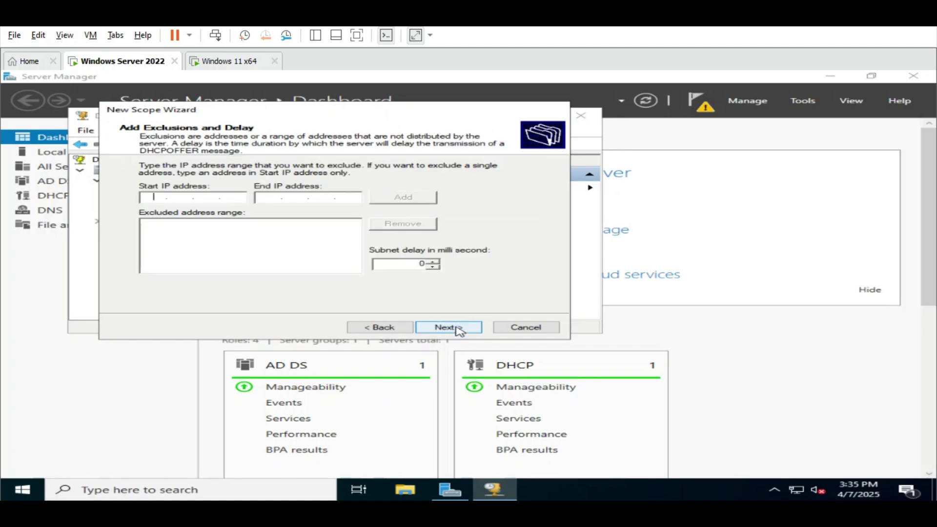
Keep the default lease duration without exclusions, and choose to configure the DHCP options now without a default gateway.
left_click(459, 331)
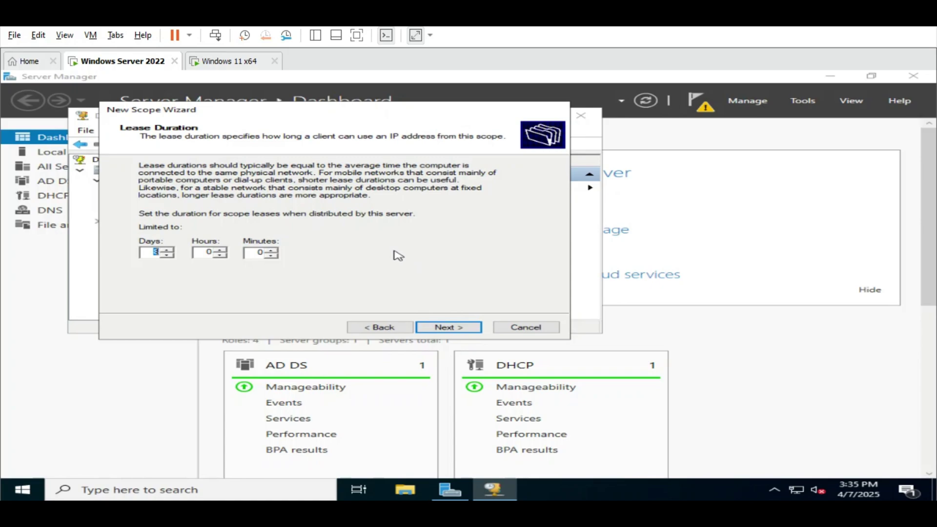
left_click(447, 327)
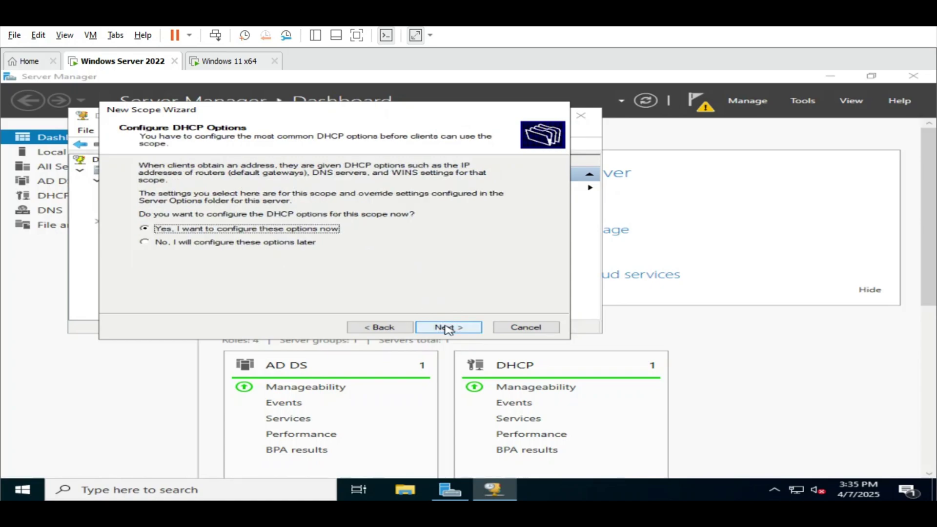
left_click(447, 328)
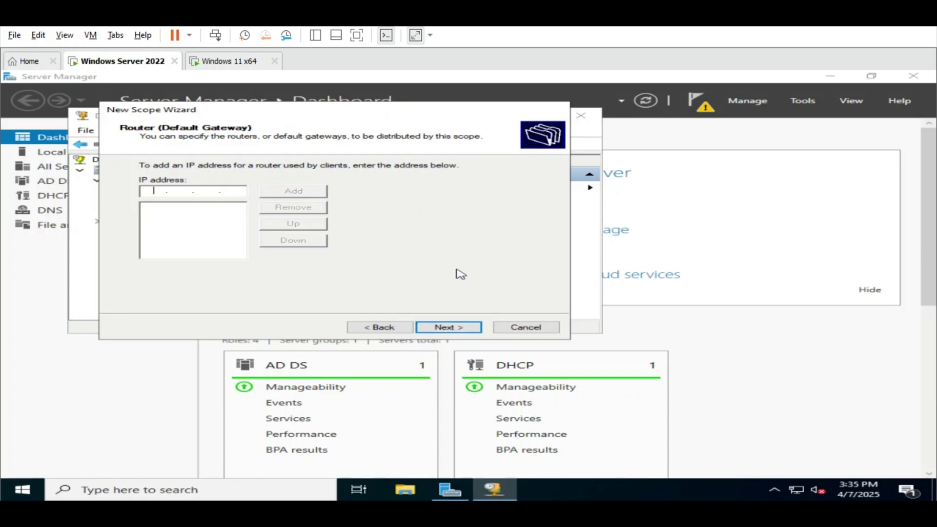
left_click(444, 327)
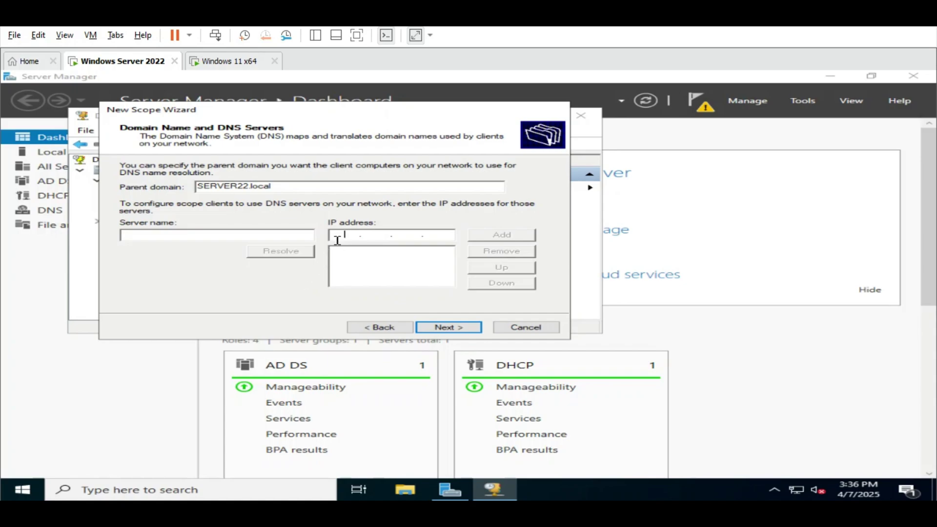
Add 192.168.248.128 as the scope's DNS server, keeping SERVER22.local as the parent domain.
type("192.168.248.128")
left_click(506, 234)
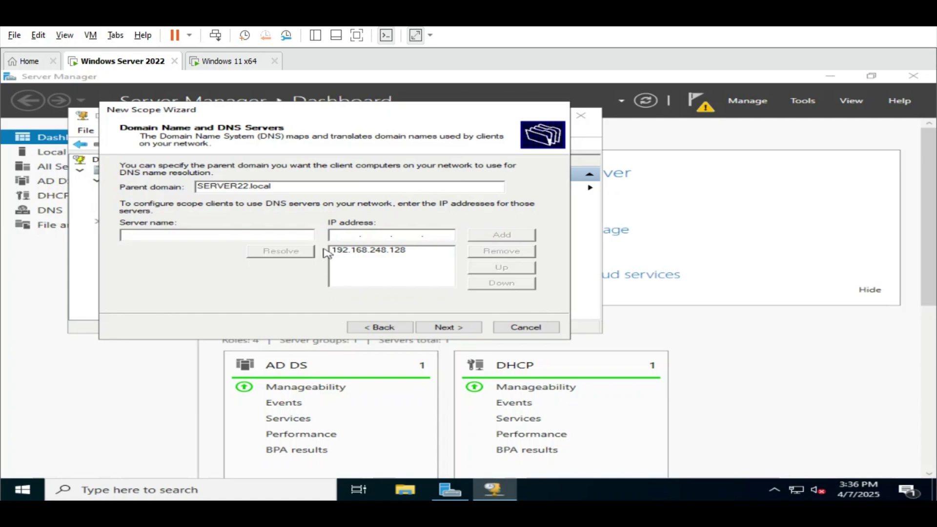
left_click(447, 328)
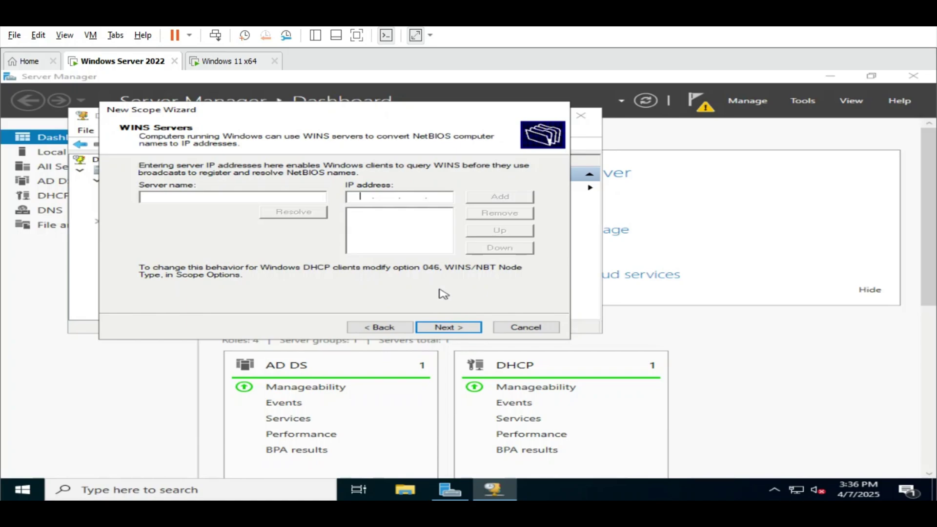
Finish the scope with no WINS servers and immediate activation, and close the DHCP console.
left_click(448, 328)
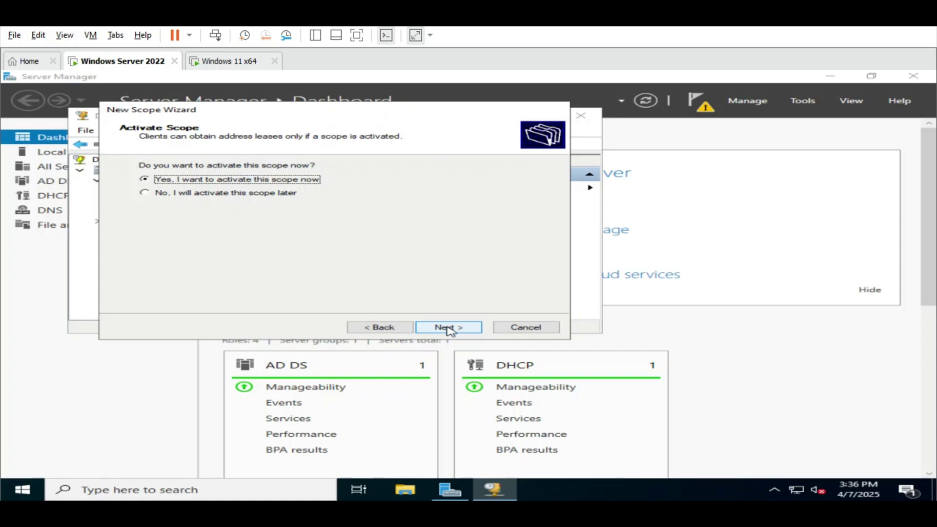
left_click(449, 330)
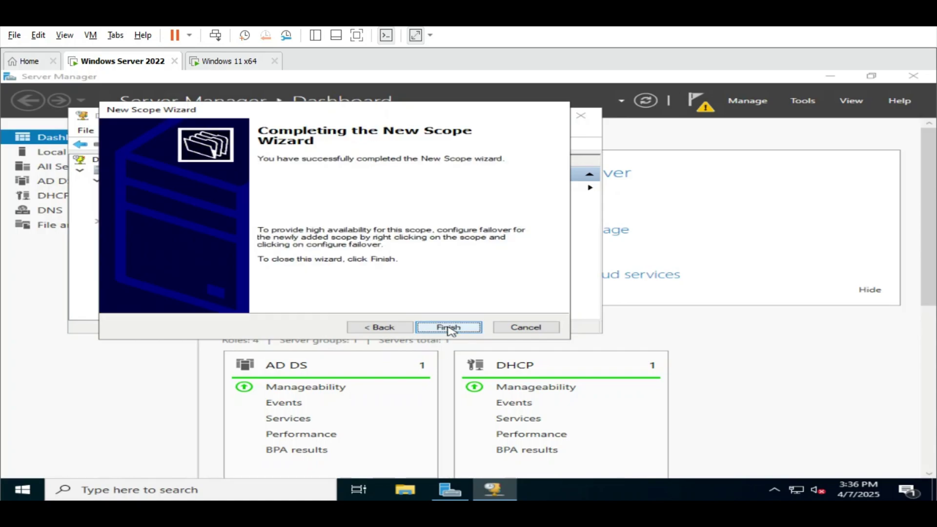
left_click(450, 329)
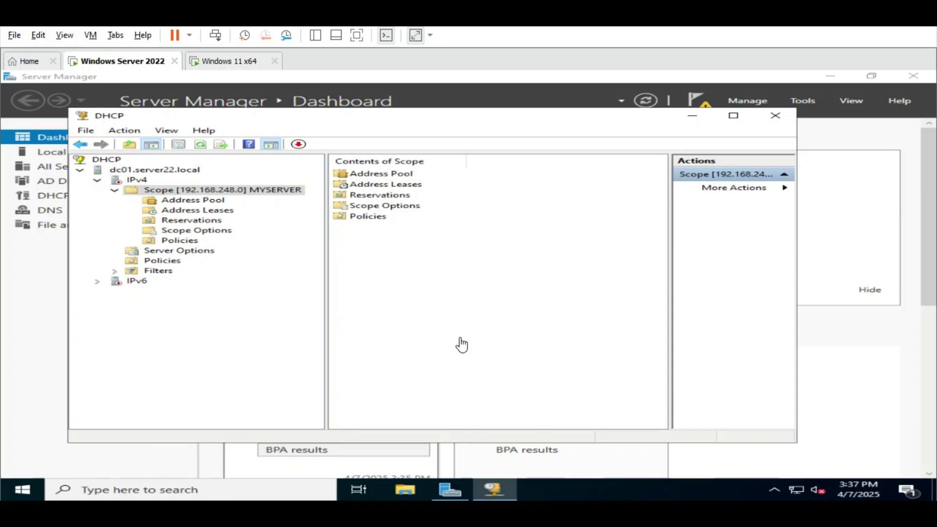
key("alt+F4")
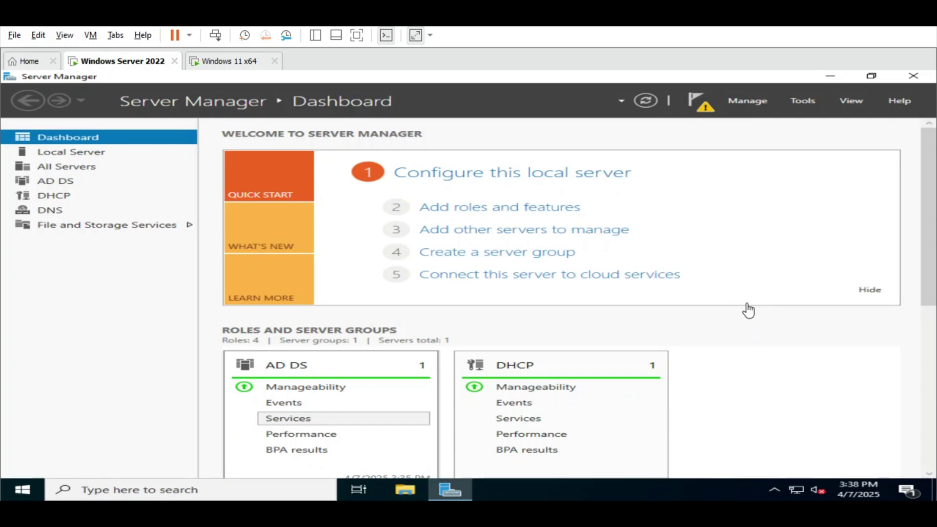
In DNS Manager, begin an IPv4 reverse lookup zone as an Active Directory-stored primary zone replicated to all DNS servers in the domain.
left_click(802, 101)
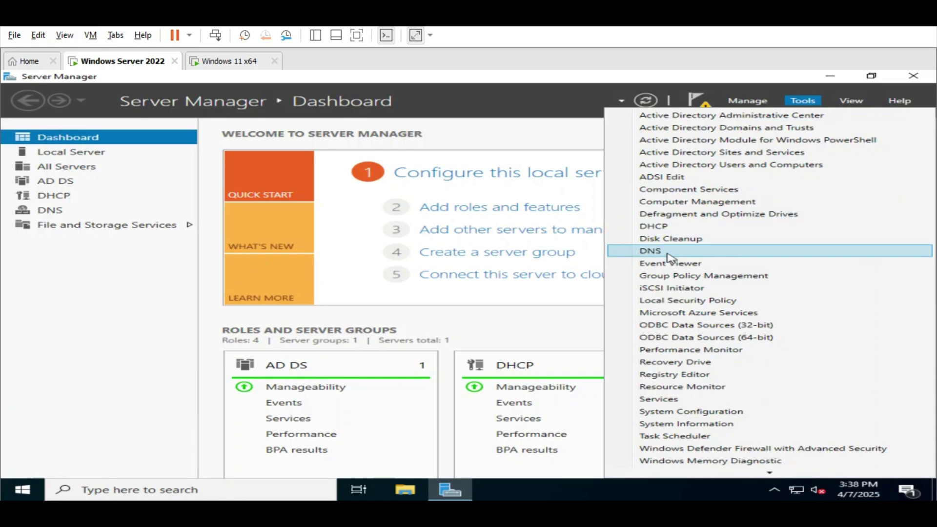
left_click(652, 250)
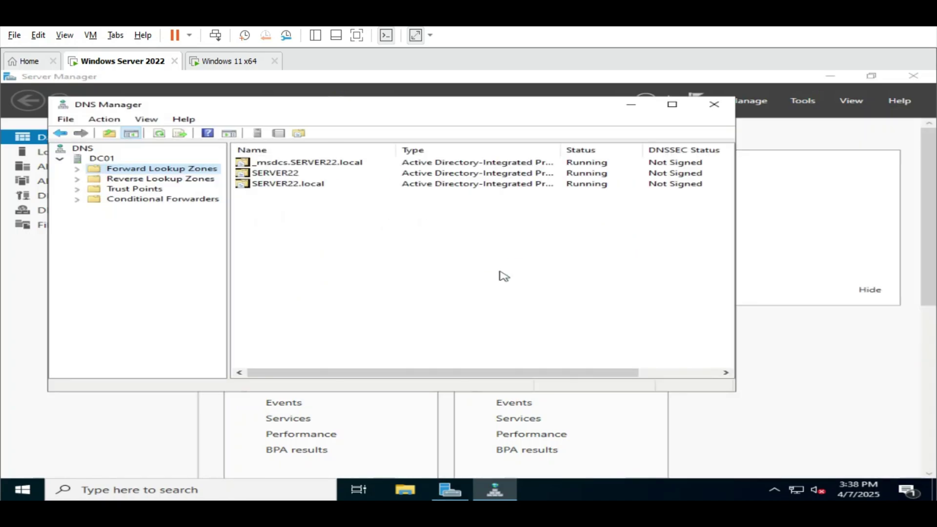
left_click(161, 179)
right_click(161, 179)
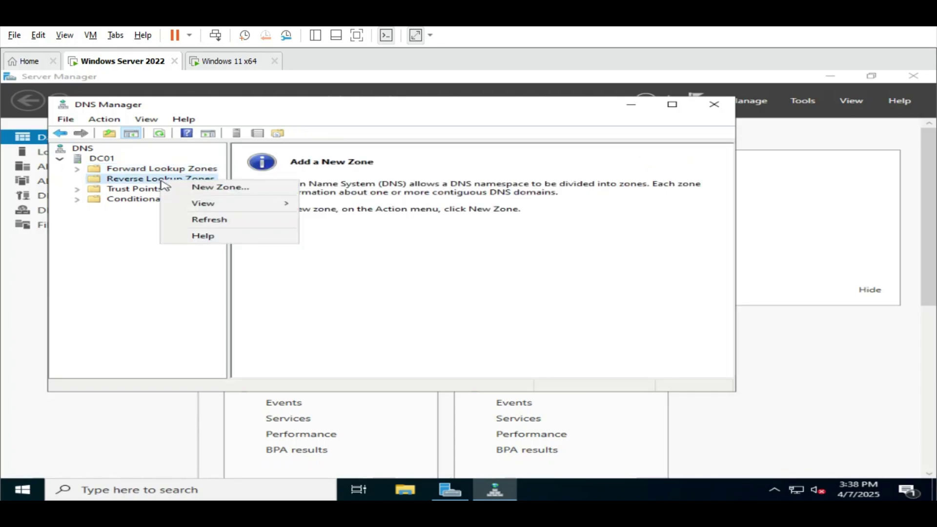
left_click(191, 191)
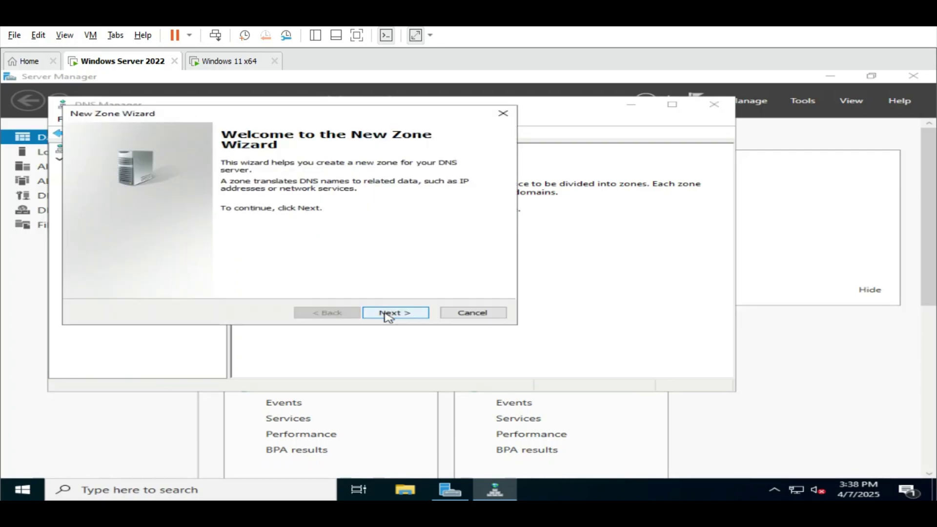
left_click(388, 314)
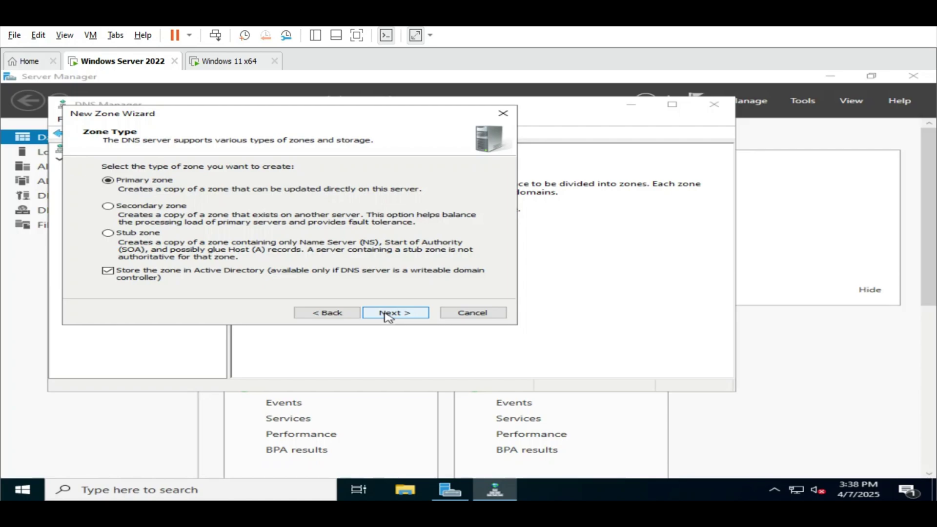
left_click(388, 315)
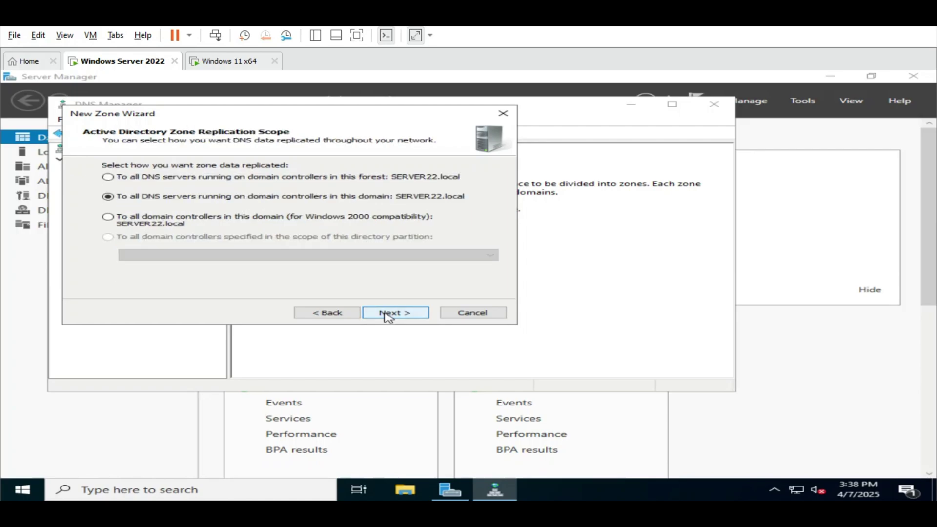
left_click(388, 315)
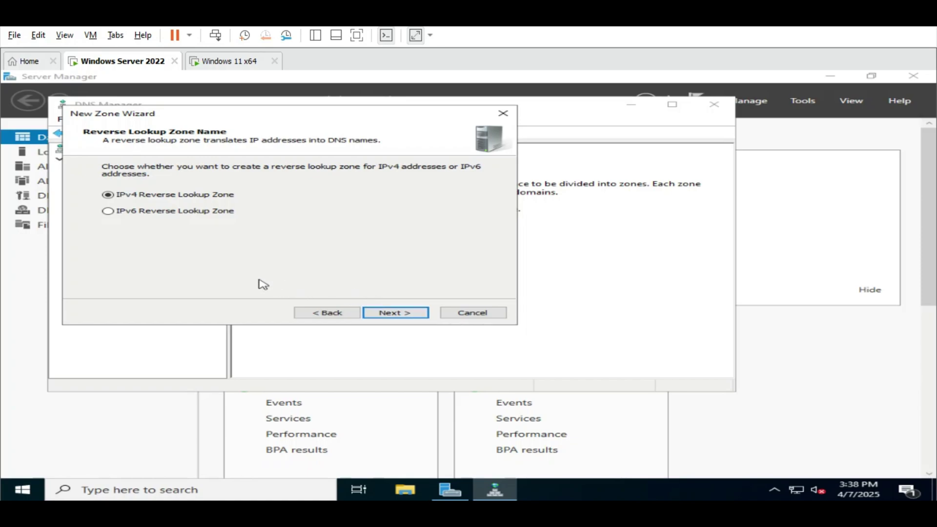
left_click(412, 319)
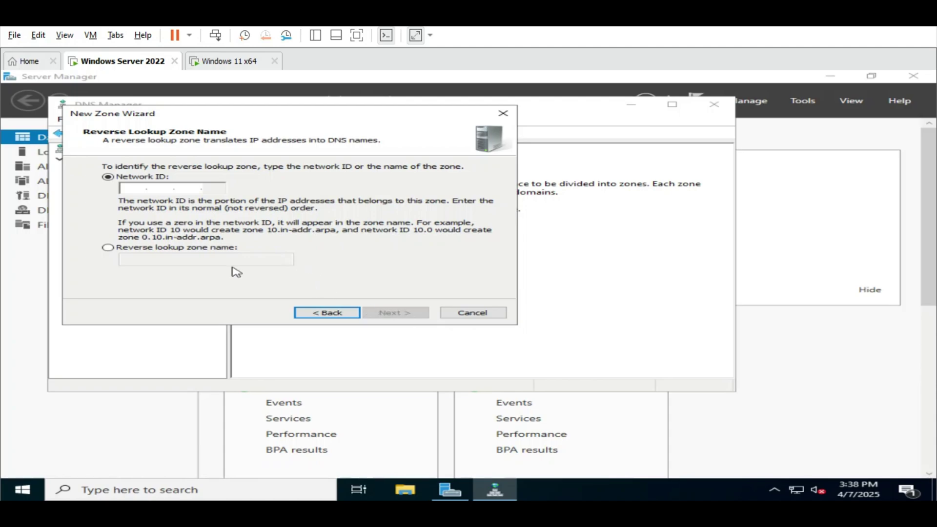
Set the reverse zone's network ID to 192.168.248, allow only secure dynamic updates, and finish creating the zone.
left_click(126, 189)
type("192.168.")
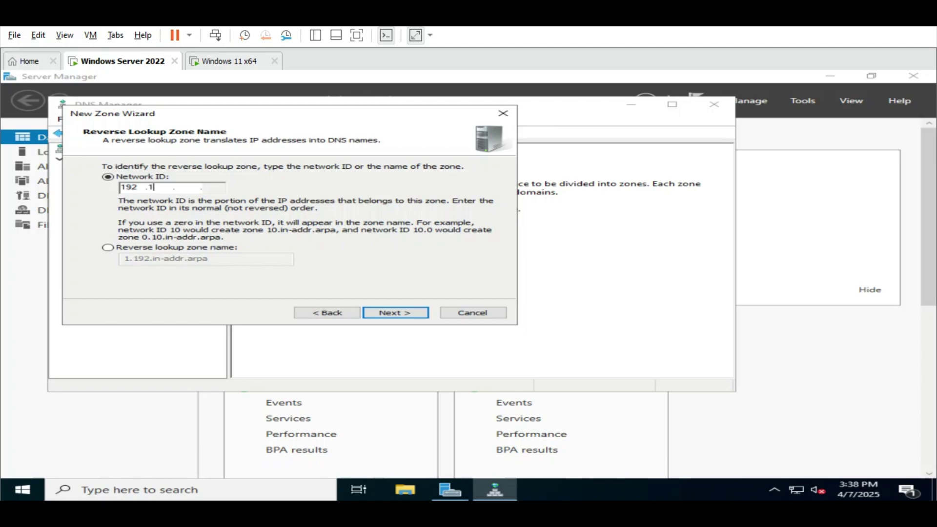
type("248")
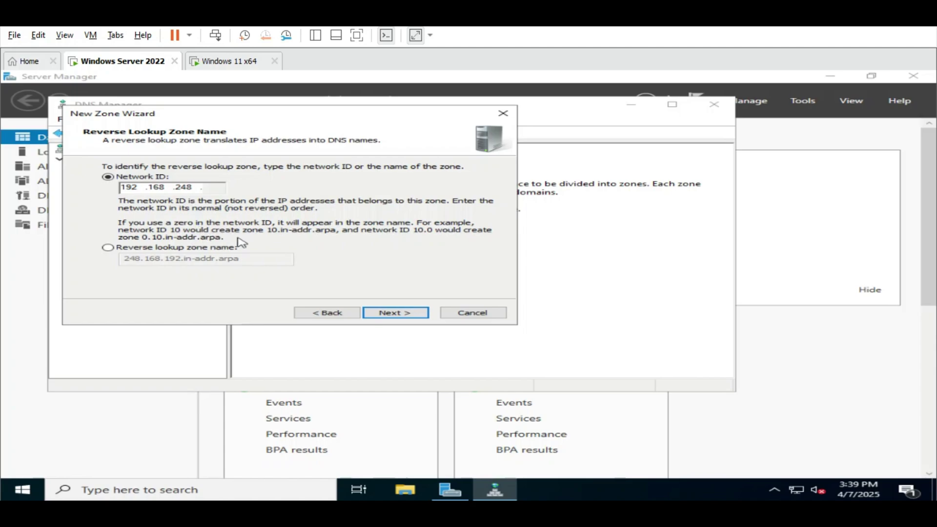
left_click(411, 314)
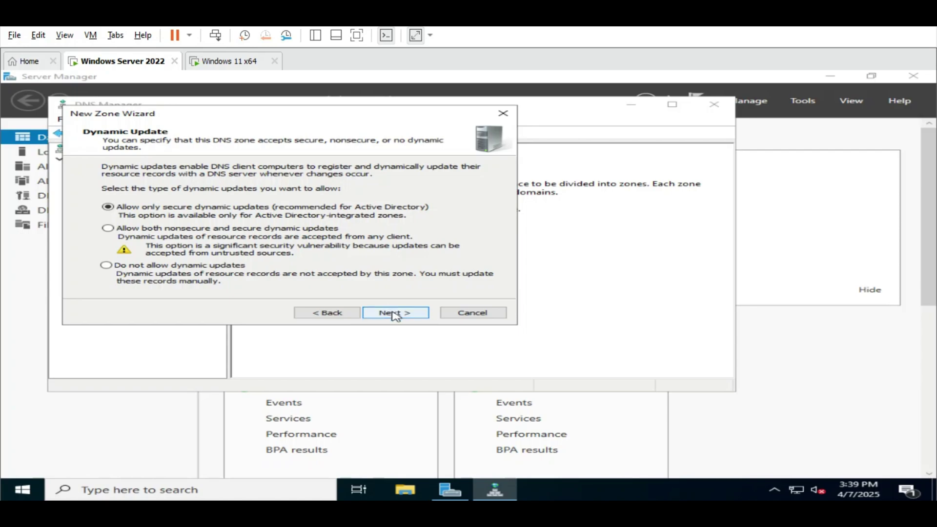
left_click(395, 314)
left_click(395, 314)
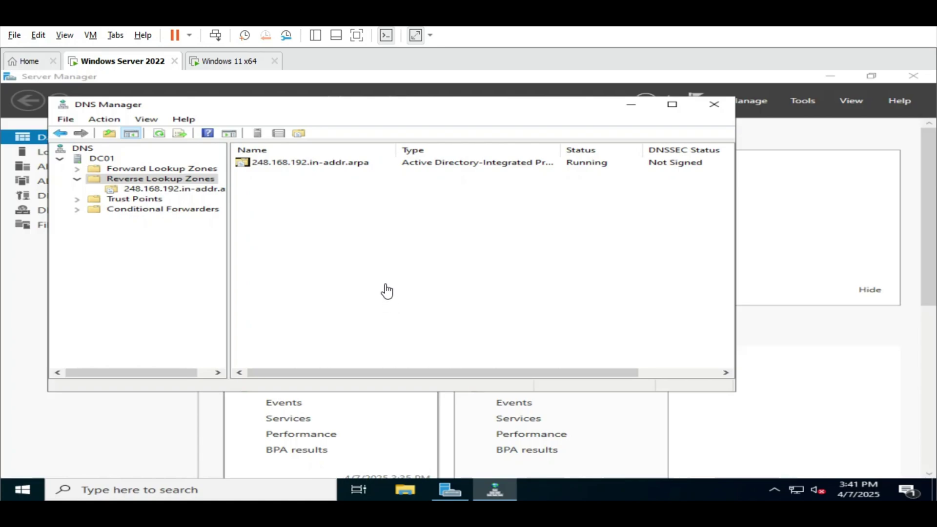
Create a pointer record in the 248.168.192.in-addr.arpa reverse zone for host IP 192.168.248.128 with host name SERVER22.local.
left_click(369, 165)
double_click(358, 166)
right_click(357, 215)
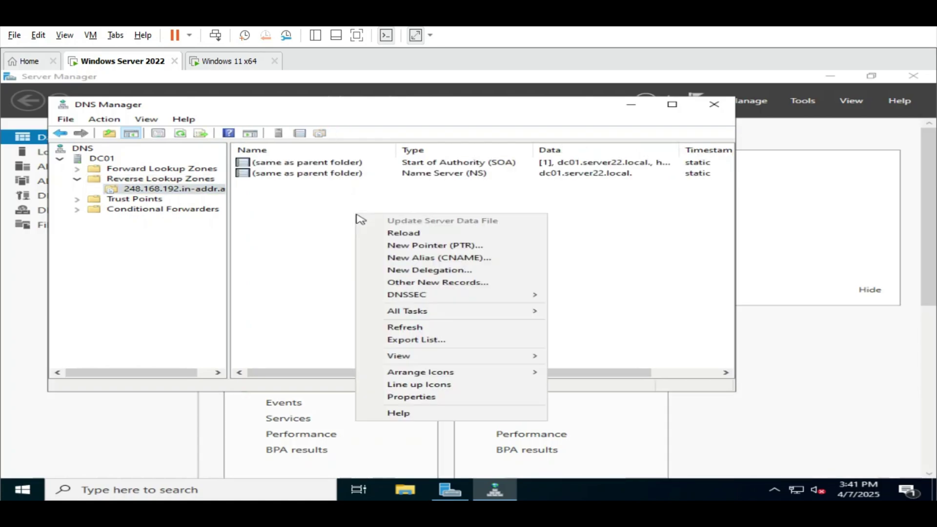
left_click(419, 246)
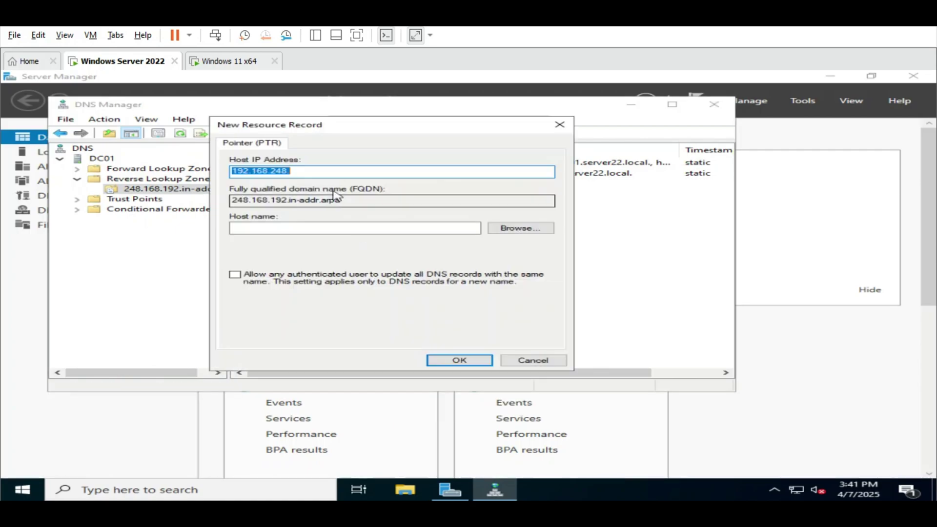
left_click(334, 175)
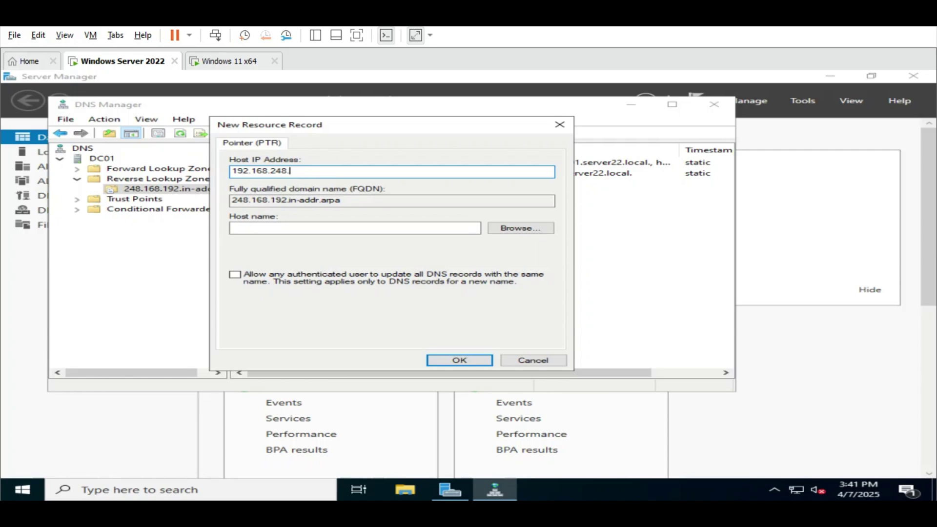
type("128")
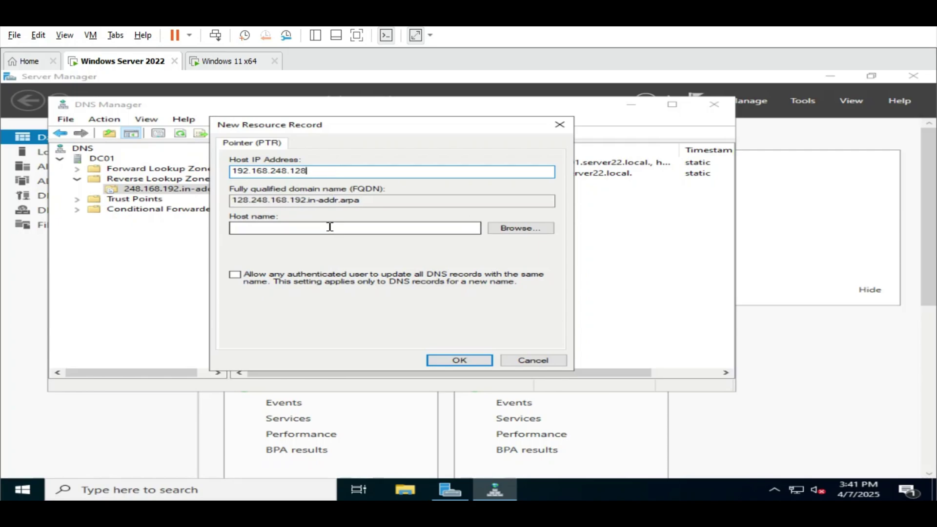
left_click(330, 227)
type("SERV")
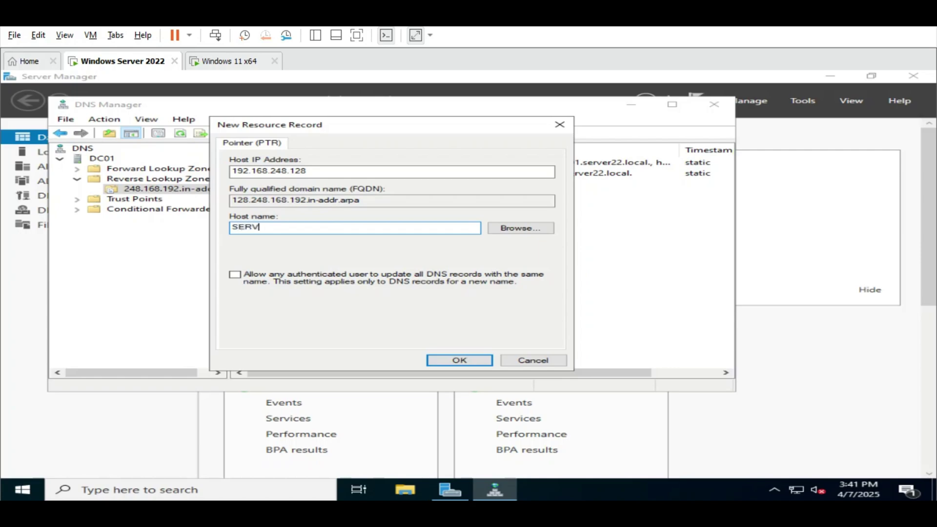
type("ER22.local")
left_click(479, 363)
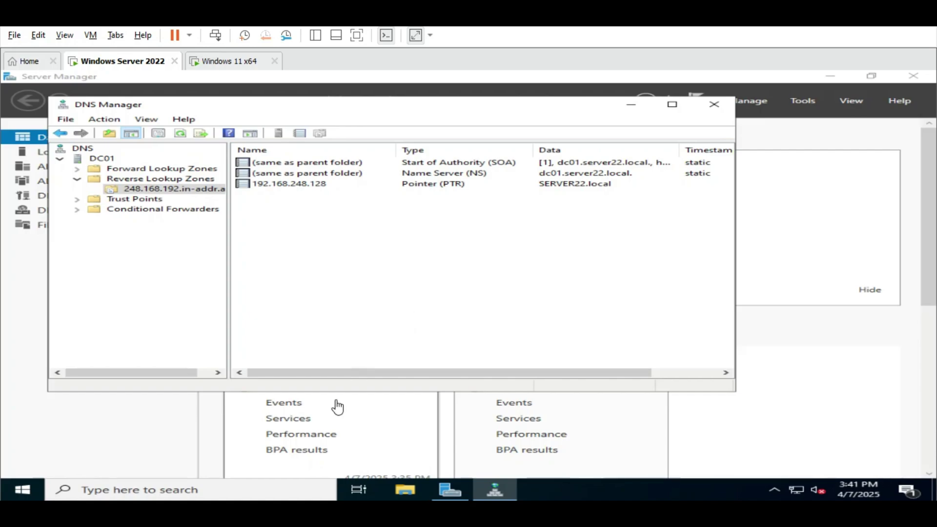
Switch to the Windows 11 x64 virtual machine and sign in to the displayed account with its password.
left_click(229, 61)
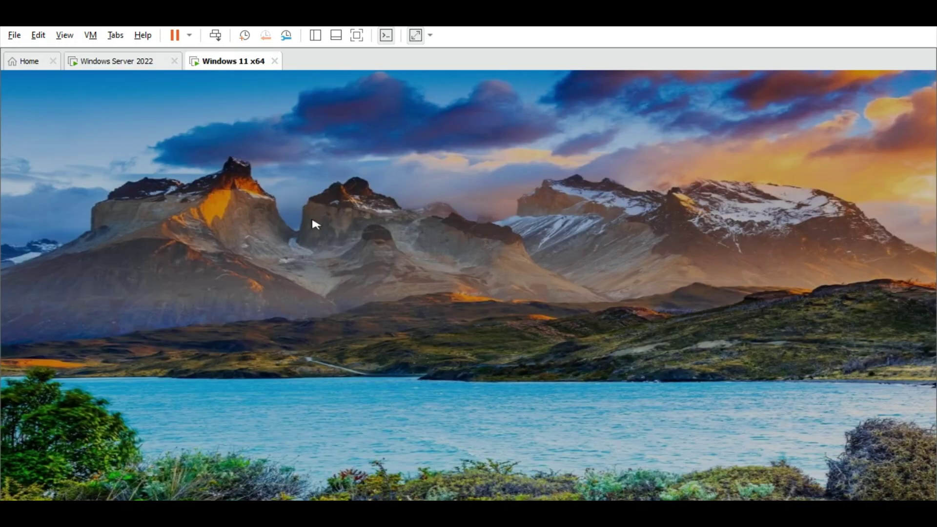
left_click(322, 230)
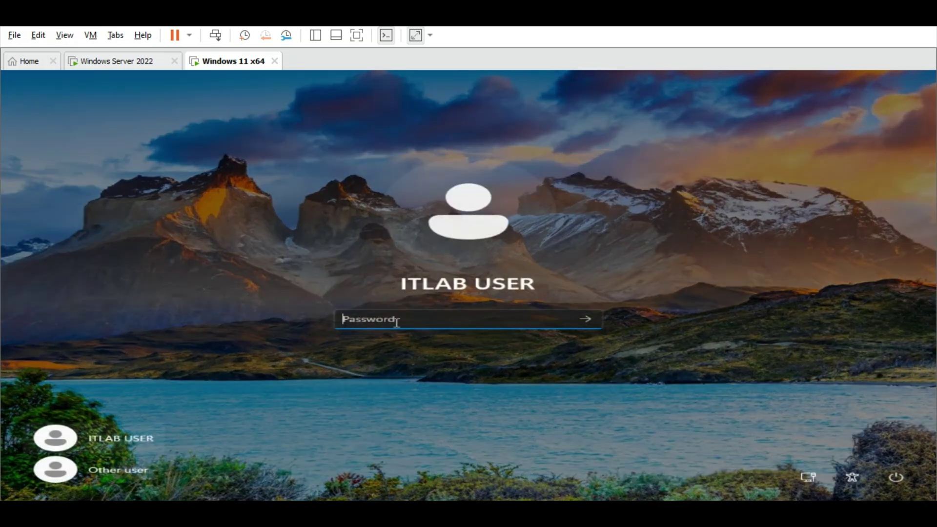
type("**********")
key("Return")
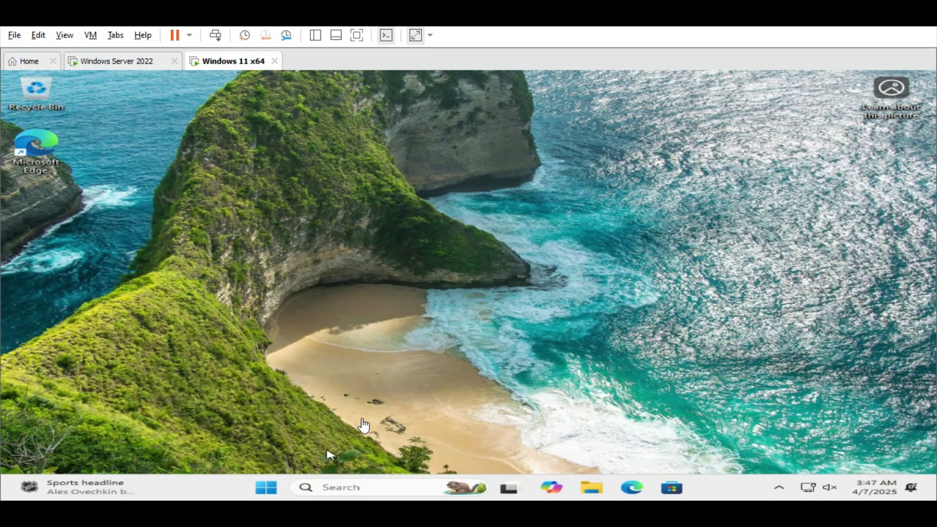
Search for cmd on the Windows 11 client and open Command Prompt.
left_click(351, 481)
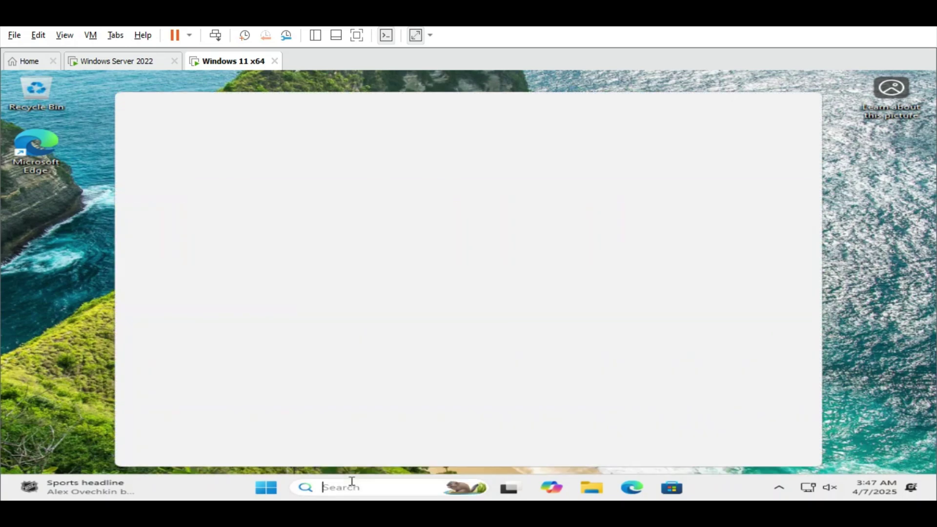
type("cmd")
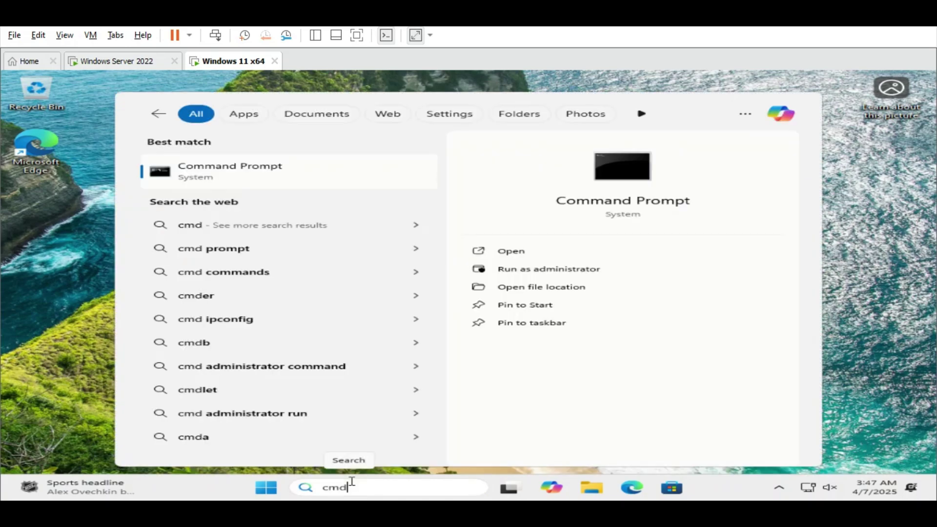
key("Right")
key("Down")
key("Up")
key("Return")
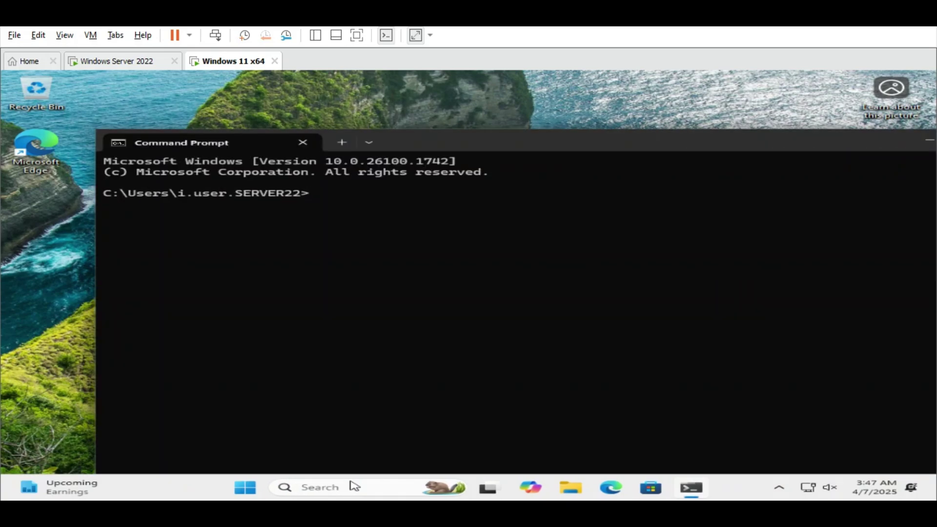
Release the client's current IP lease with ipconfig /release and request a new one with ipconfig /renew.
type("ipconfig /rel")
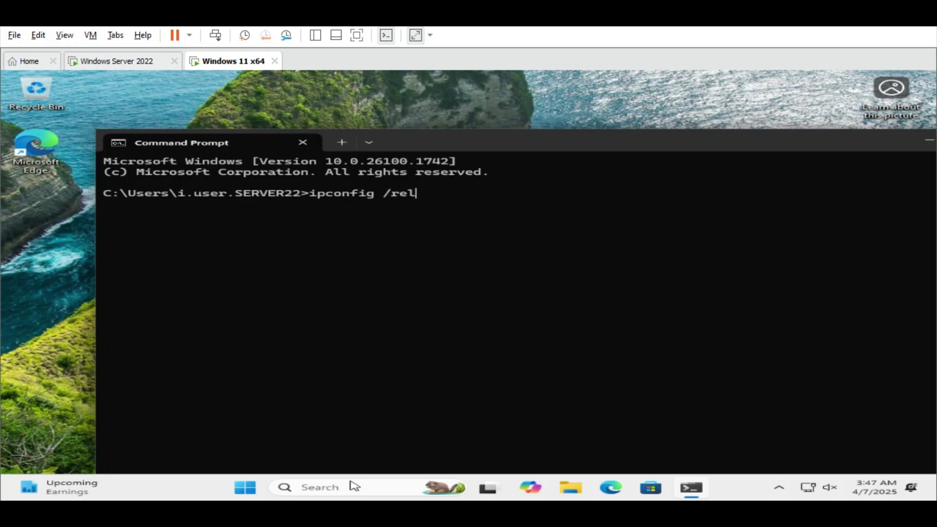
type("ease")
key("Return")
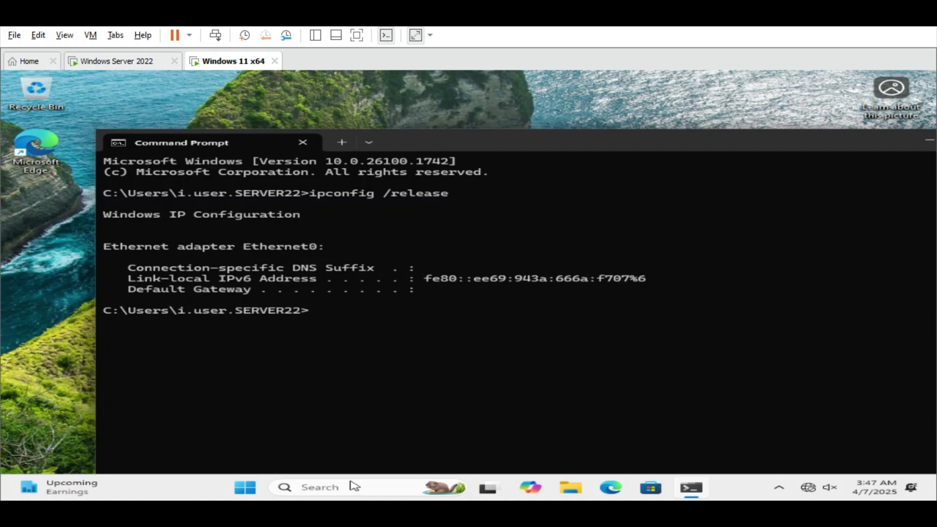
type("ipconfig /r")
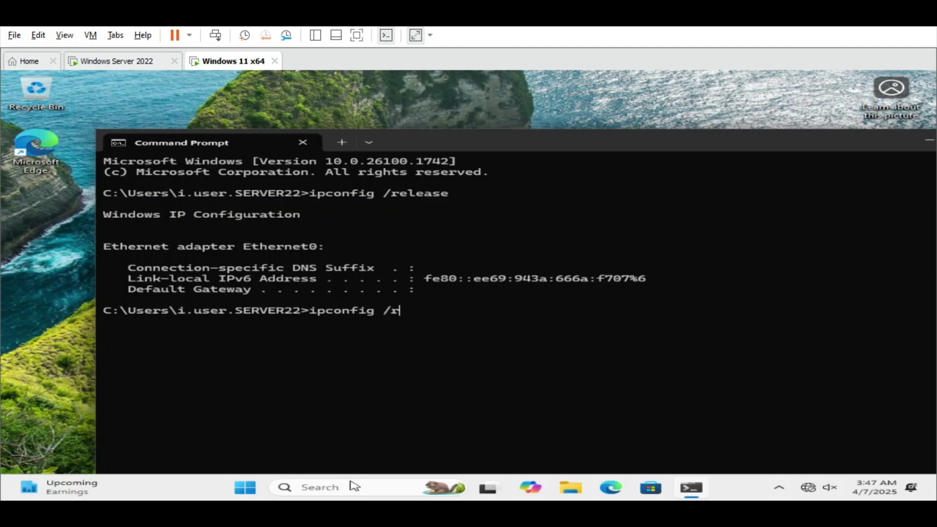
type("enew")
key("Return")
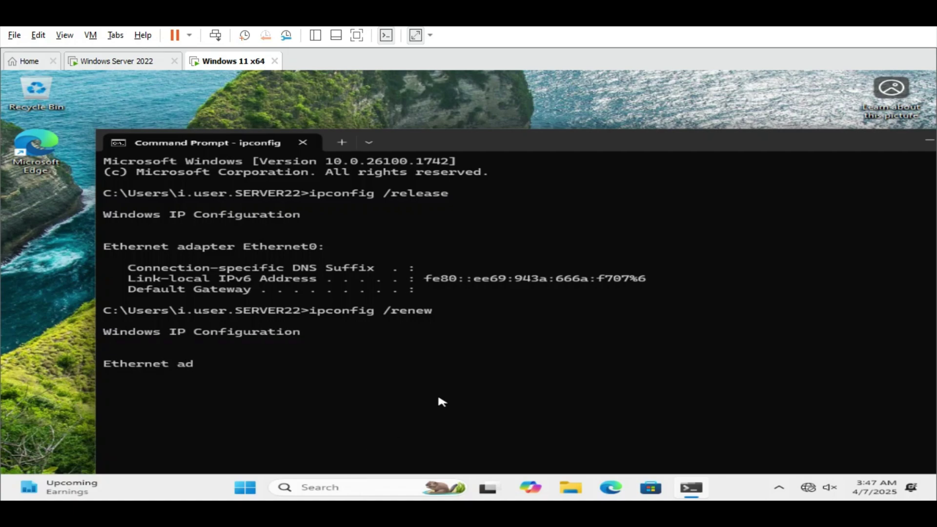
Display the client's full network configuration with ipconfig /all to check its DHCP and DNS settings.
left_click_drag(463, 140, 438, 90)
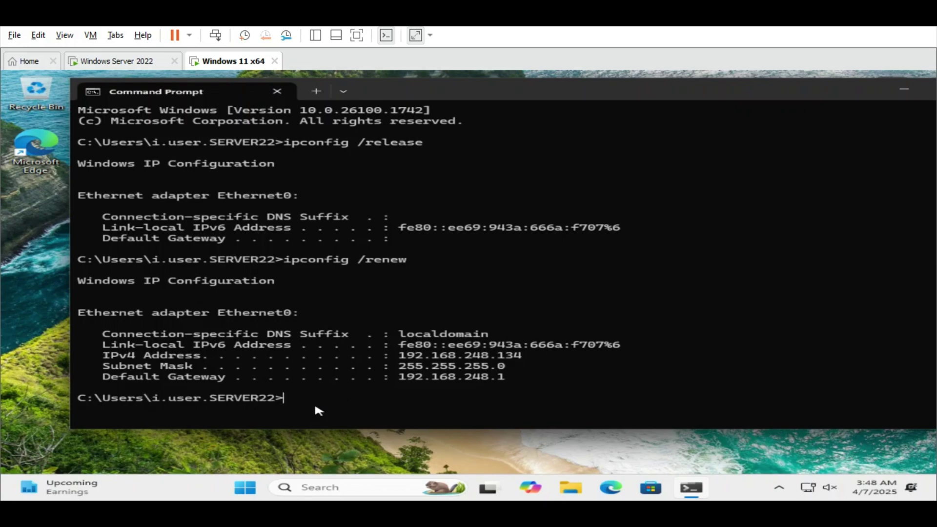
type("ipconfig /all")
key("Return")
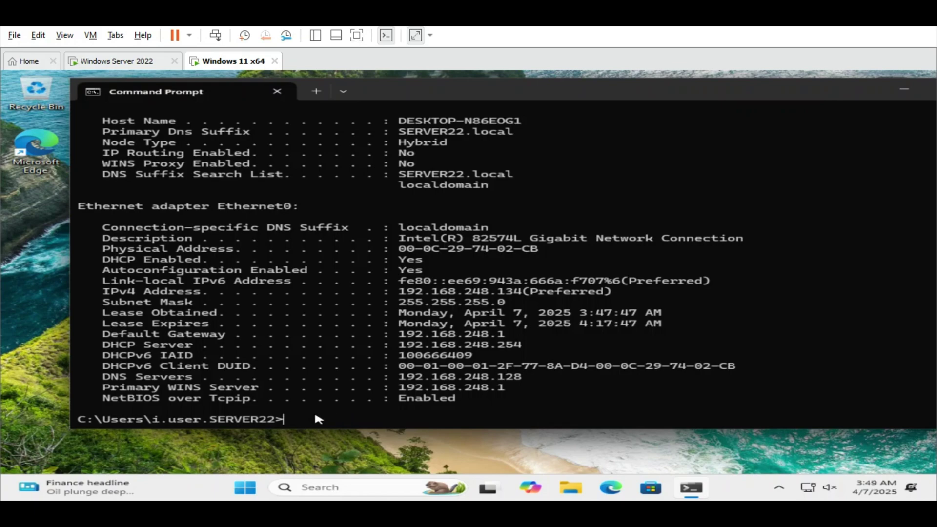
Test forward and reverse DNS resolution by running nslookup on server22.local and on 192.168.248.128, and highlight the resolved name.
type("nslookup server22.local")
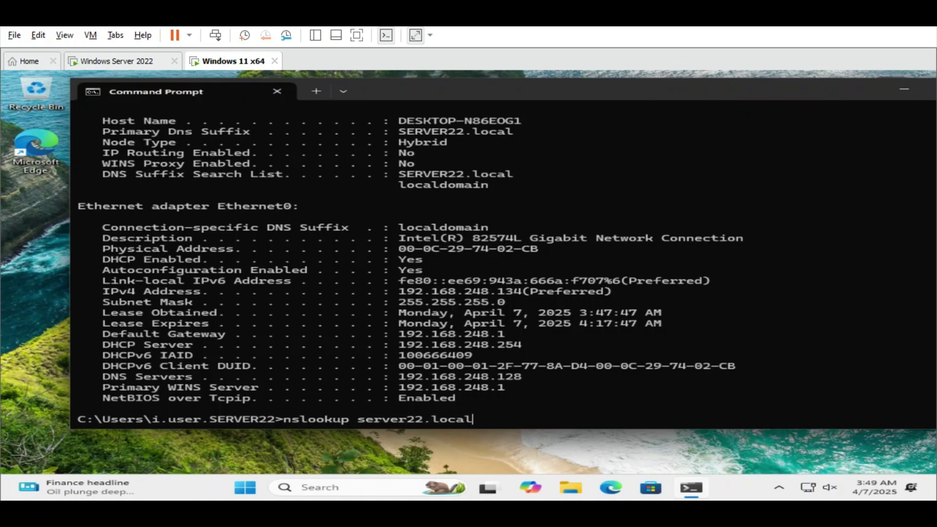
key("Return")
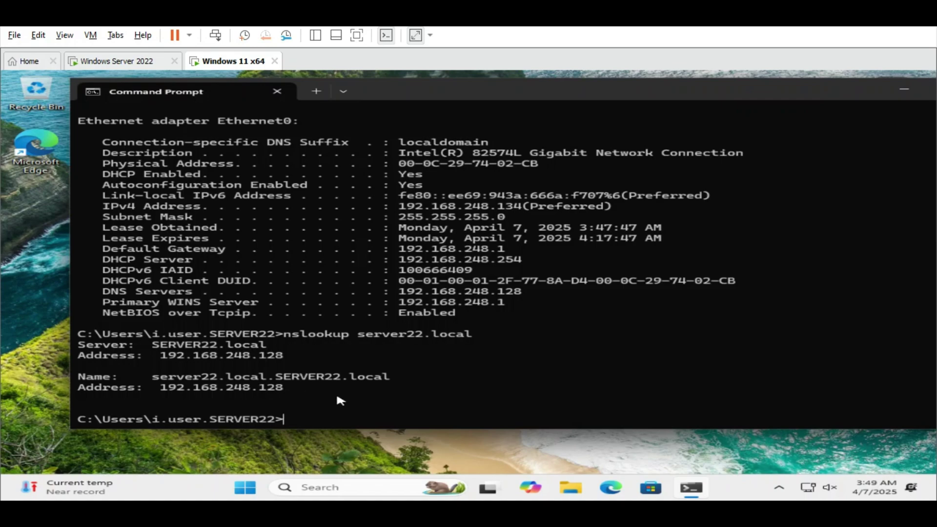
type("nslookup 192.1")
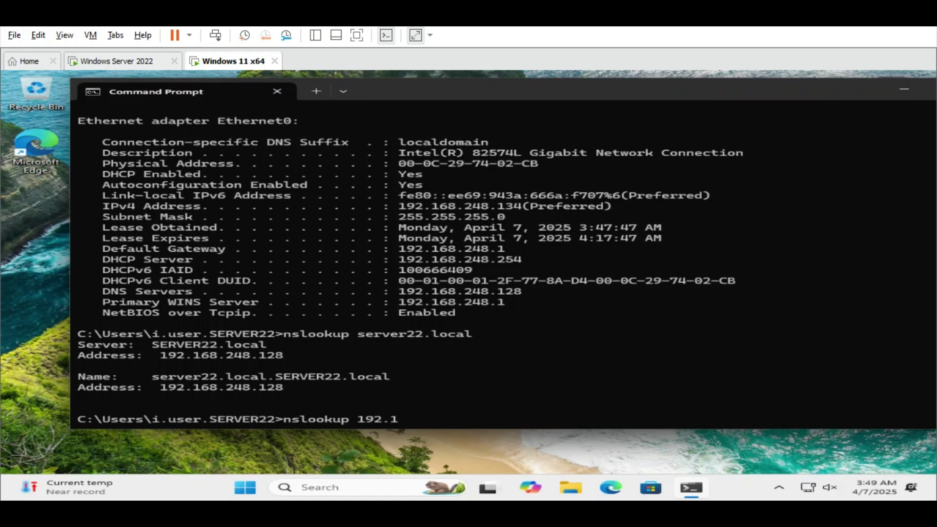
type("68.248.128")
key("Return")
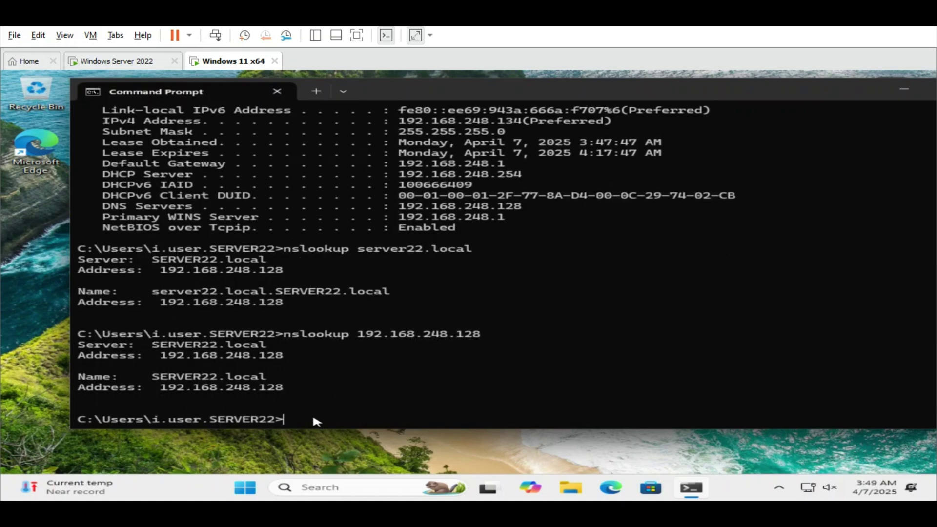
triple_click(238, 380)
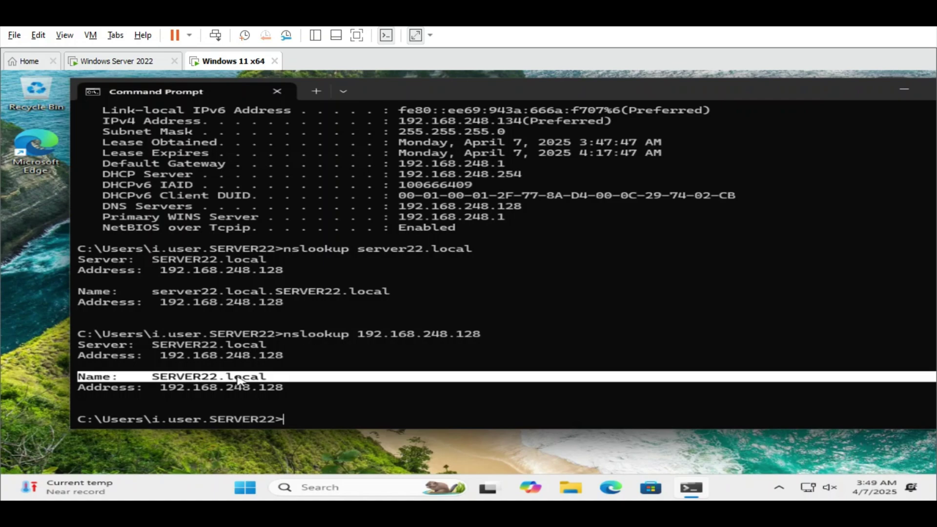
double_click(238, 380)
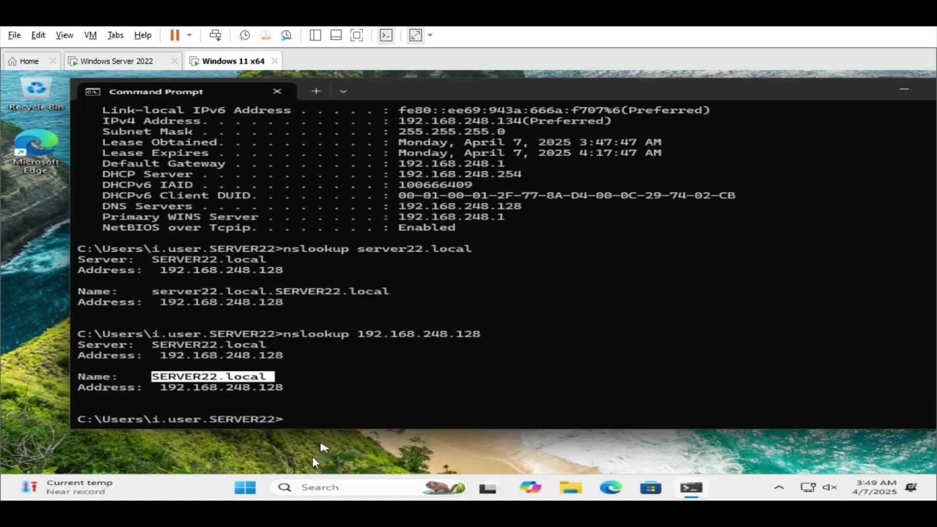